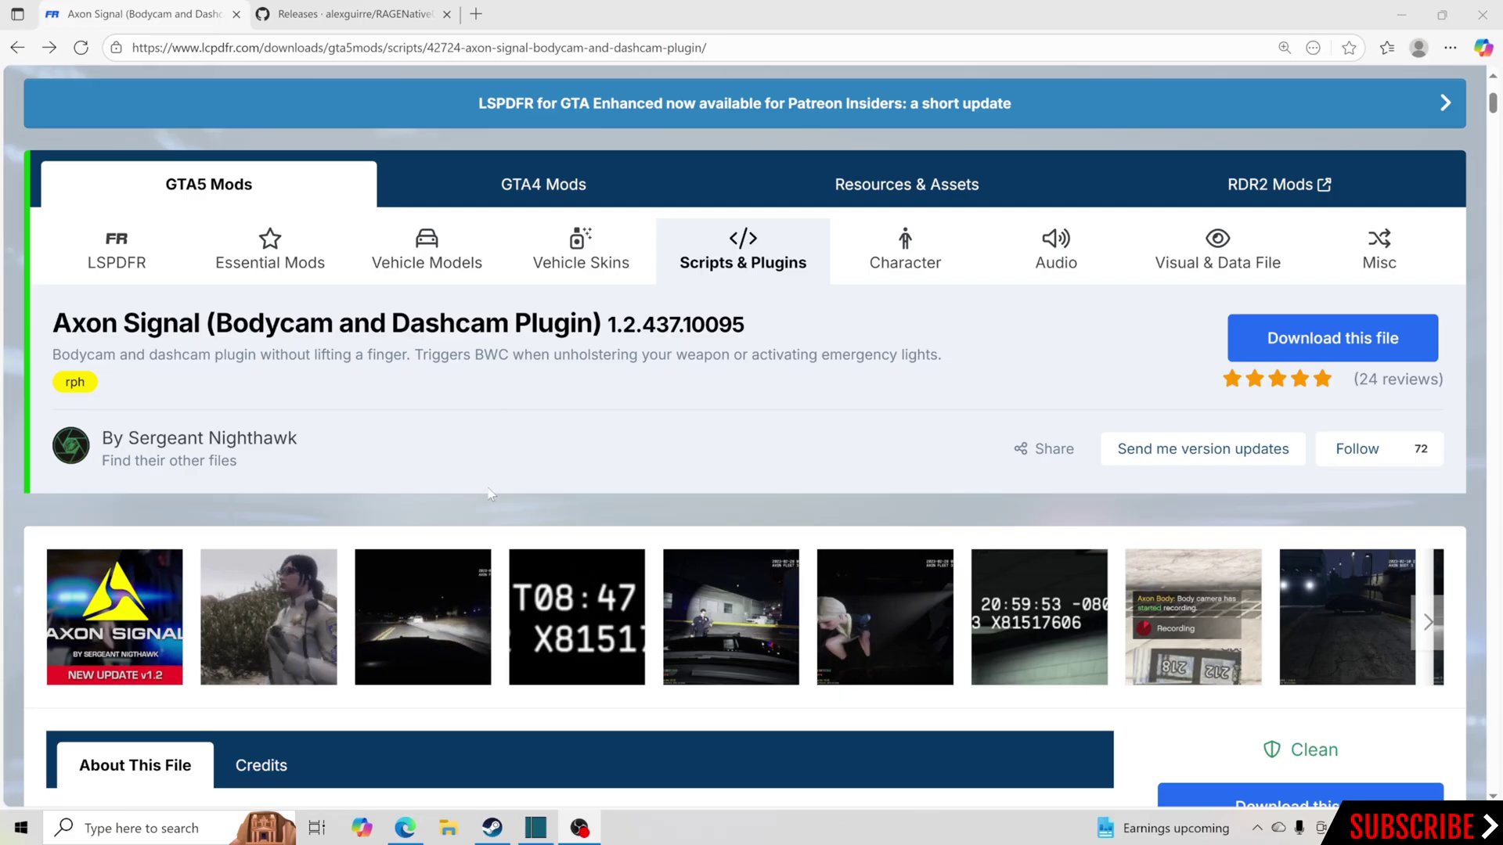
- From the Steam library, open Grand Theft Auto V Legacy's install folder via Manage > Browse local files
{"action": "left_click", "coordinate": [580, 442]}
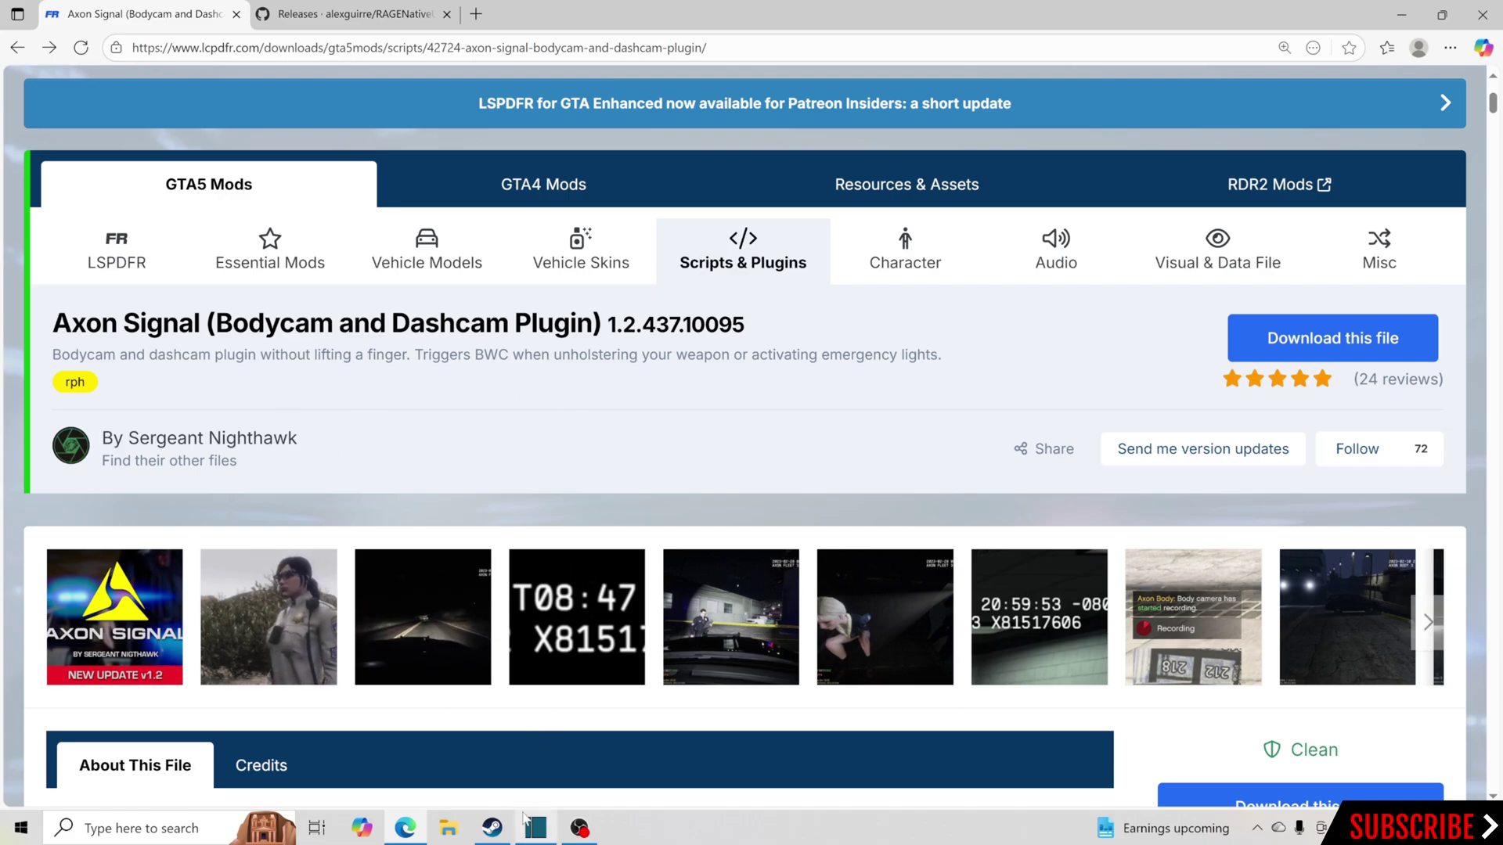
{"action": "mouse_move", "coordinate": [493, 823]}
{"action": "left_click", "coordinate": [481, 735]}
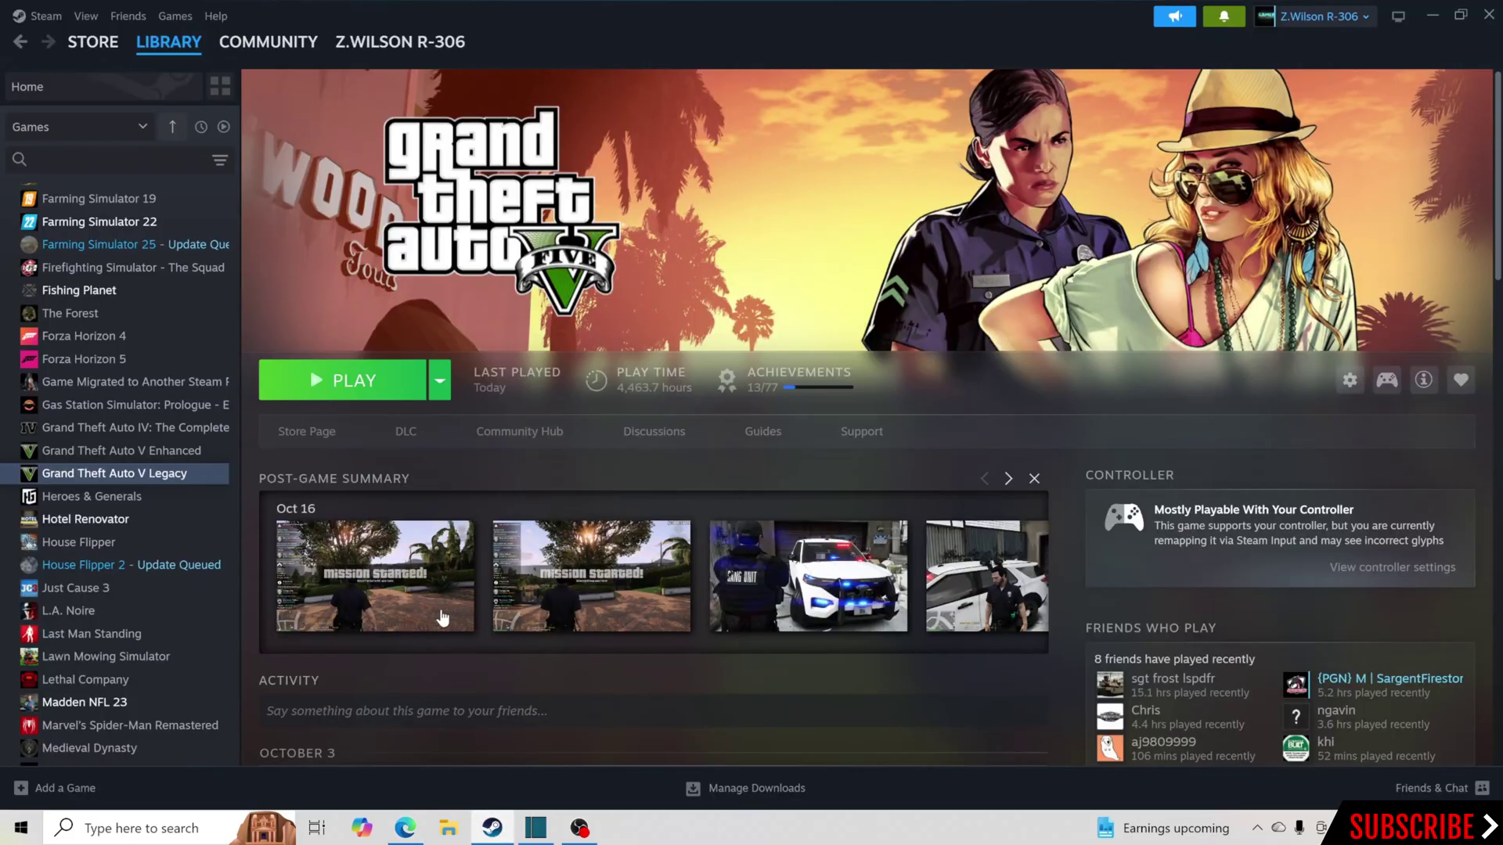
{"action": "mouse_move", "coordinate": [442, 618]}
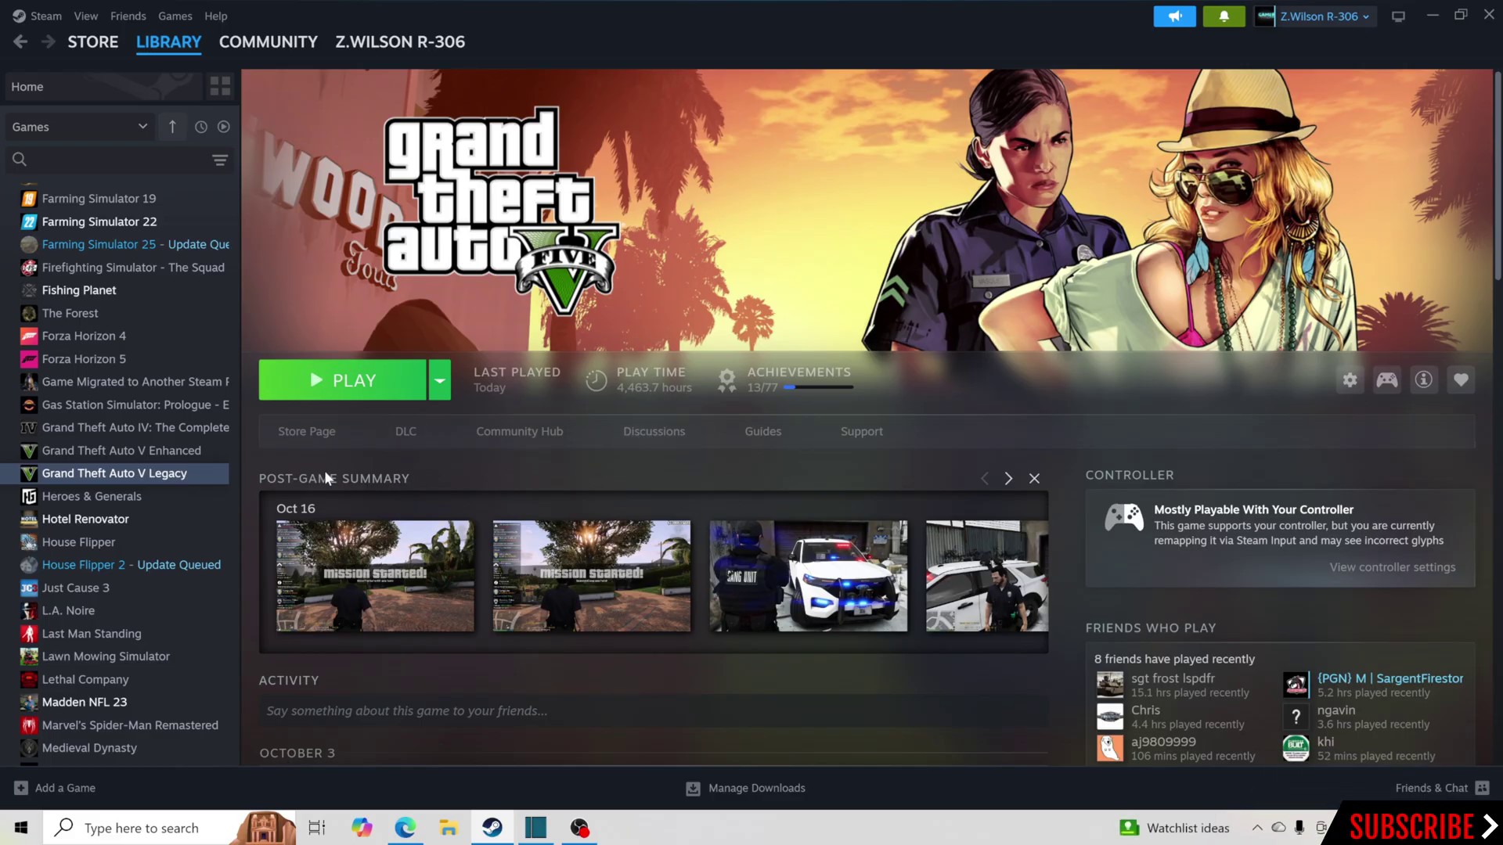
{"action": "right_click", "coordinate": [137, 474]}
{"action": "mouse_move", "coordinate": [205, 579]}
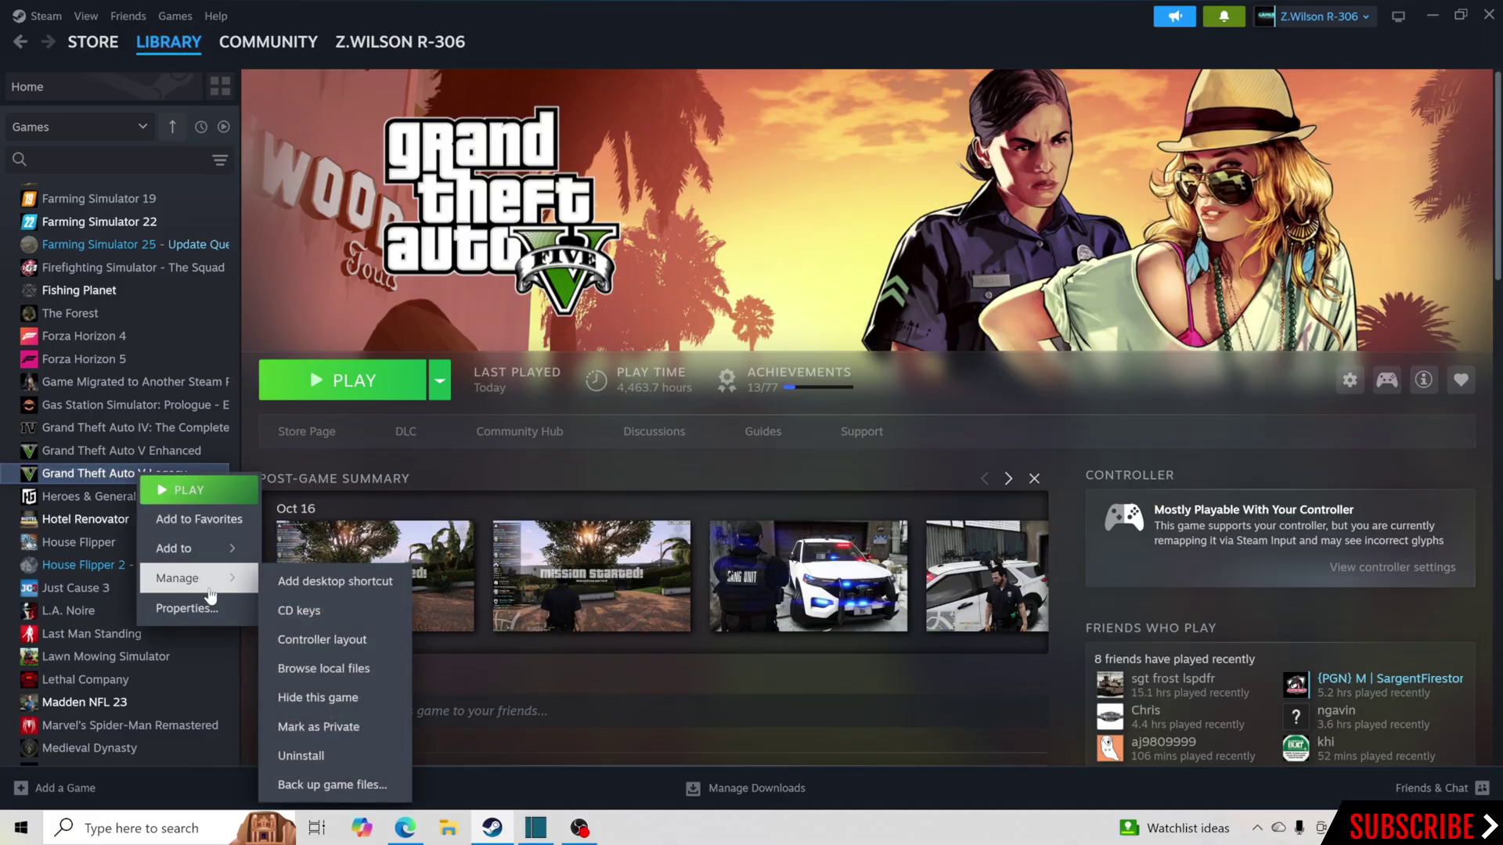
{"action": "left_click", "coordinate": [317, 669]}
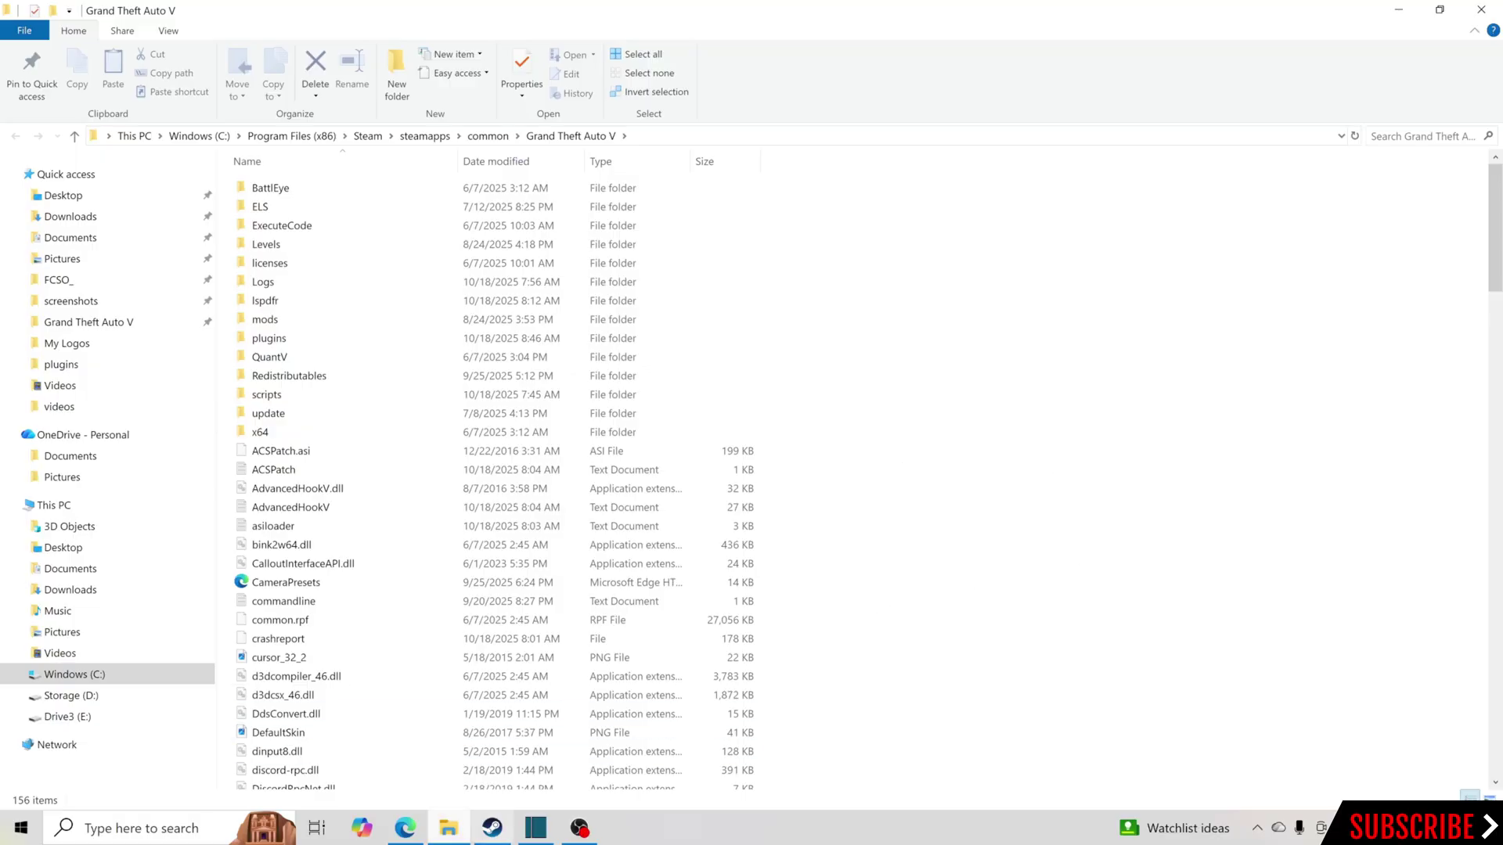
- Switch to Edge, showing the LCPDFR Axon Signal 1.2.437.10095 download page
{"action": "left_click", "coordinate": [404, 829]}
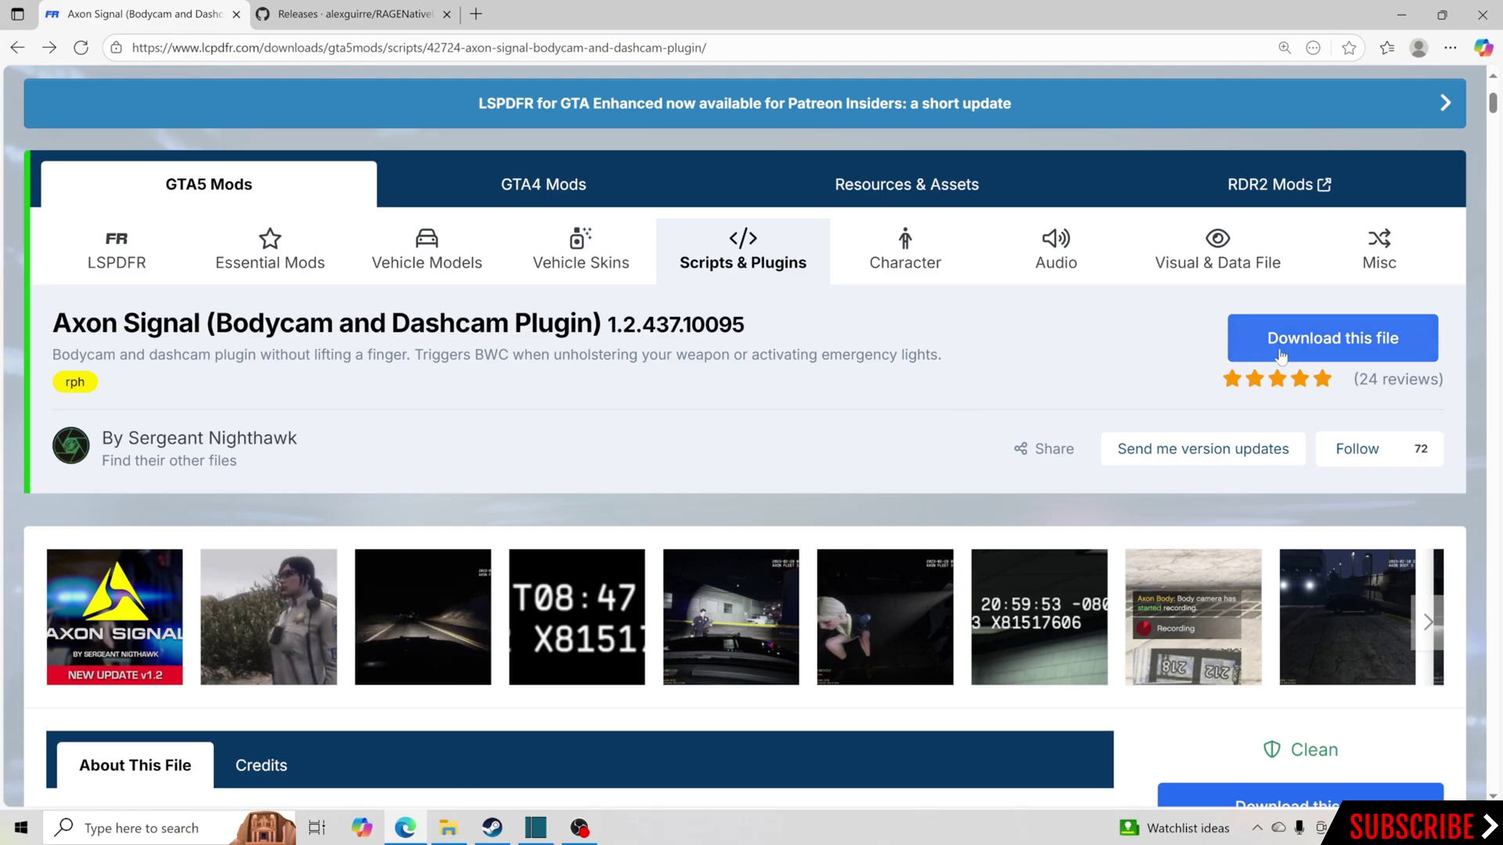
- Accept the terms and download AxonSignal_v1.2.437.10095.zip
{"action": "left_click", "coordinate": [1331, 338]}
{"action": "left_click", "coordinate": [1271, 410]}
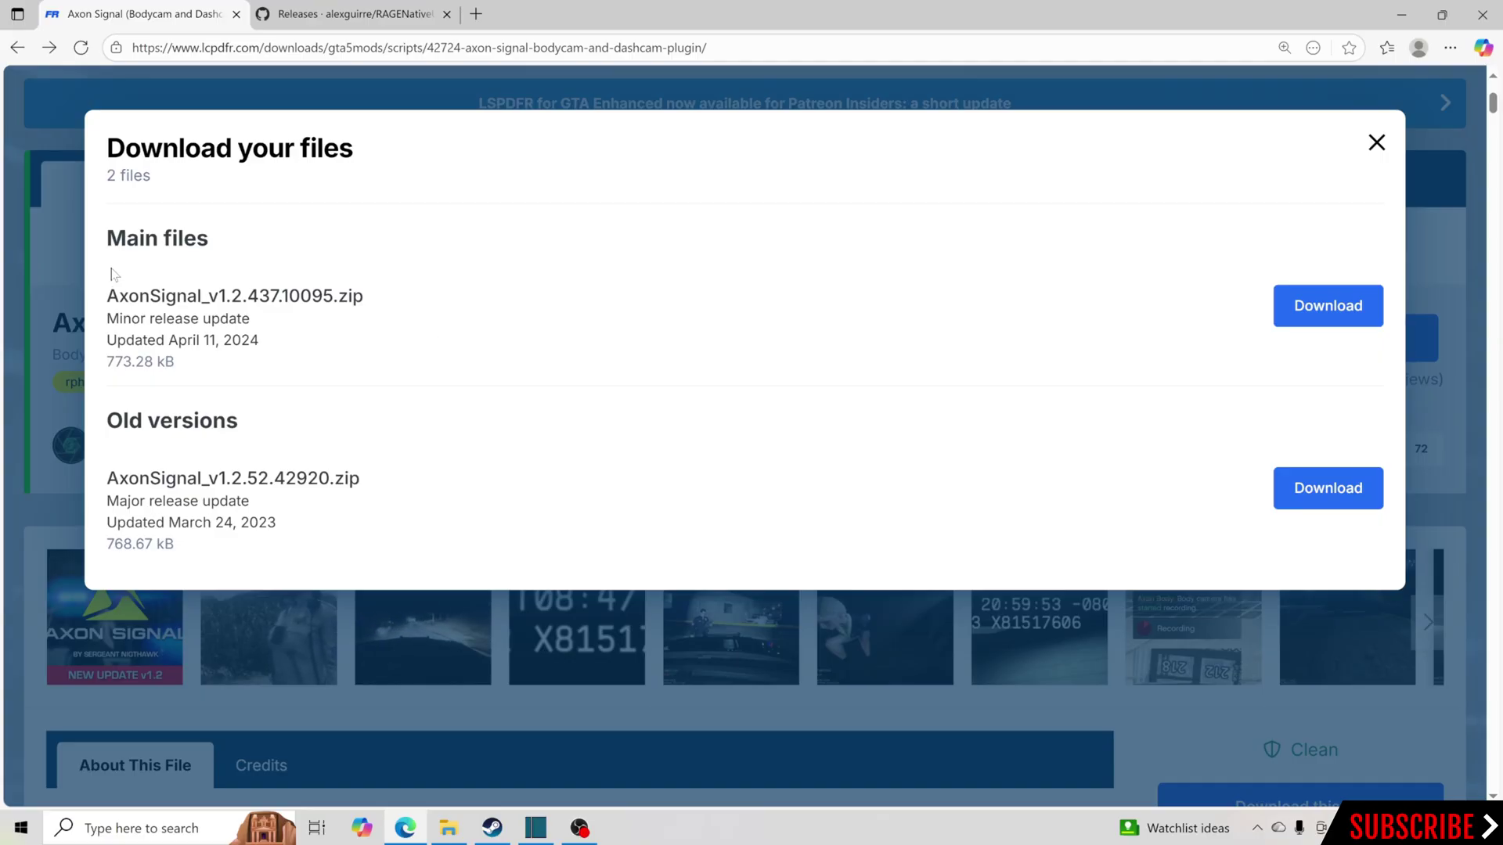
{"action": "left_click", "coordinate": [1328, 306]}
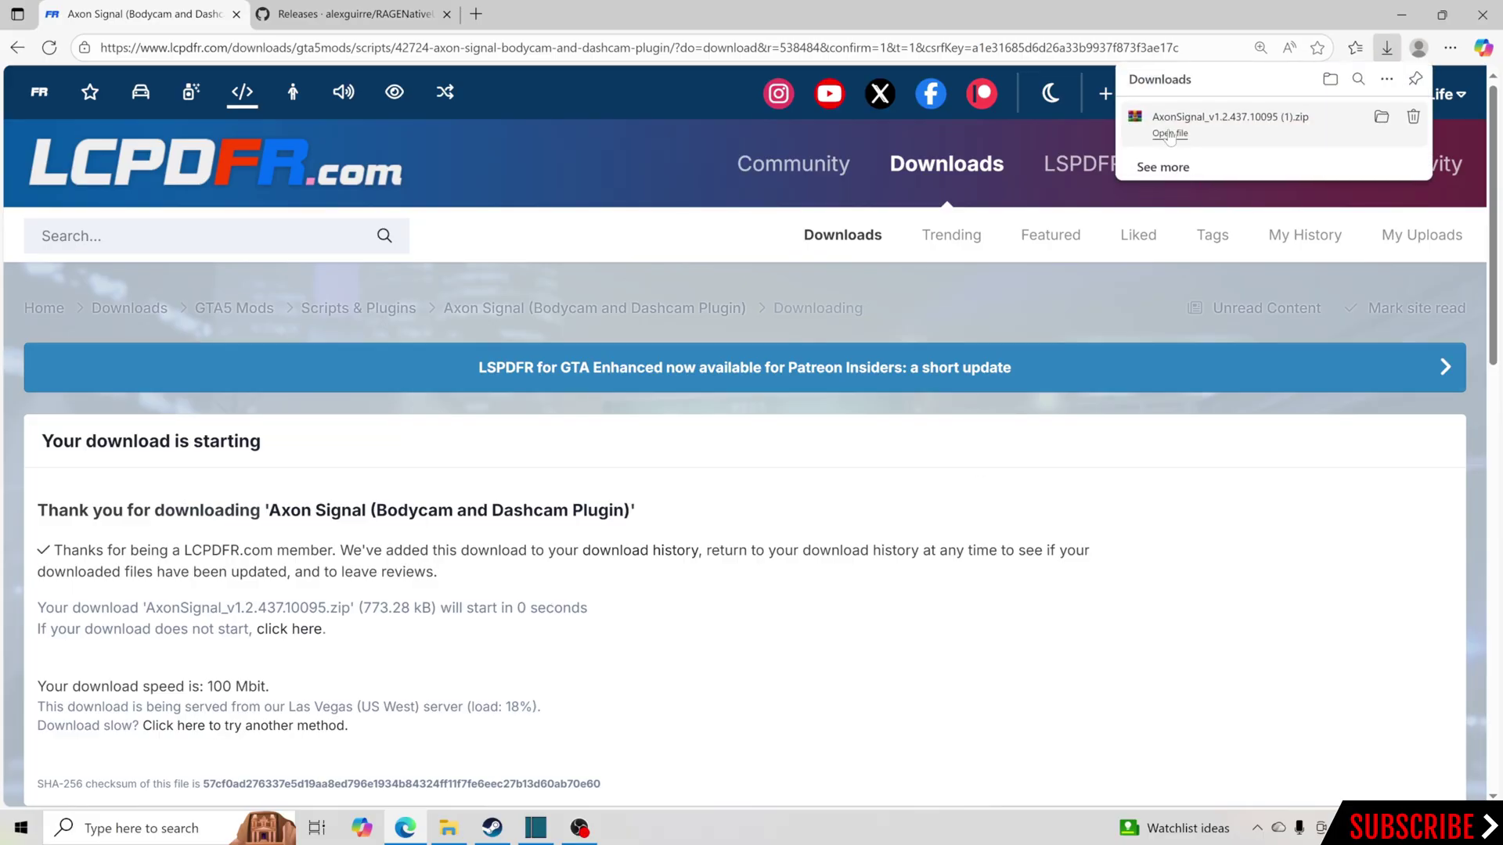
- Open the downloaded Axon Signal zip in WinRAR, dismiss the license reminder, and place it beside the game folder
{"action": "left_click", "coordinate": [1171, 133]}
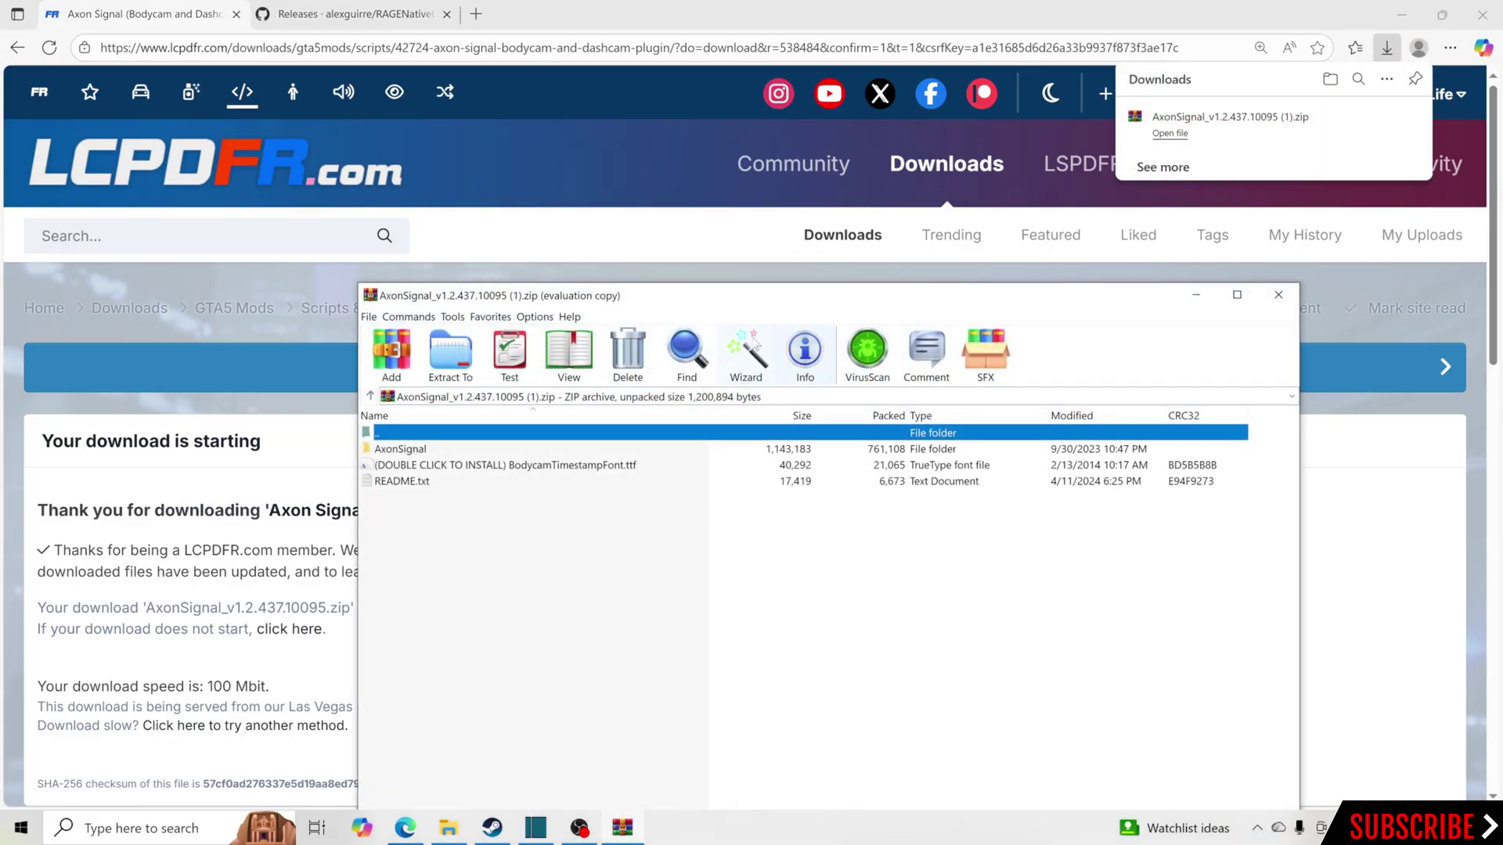
{"action": "left_click", "coordinate": [448, 831]}
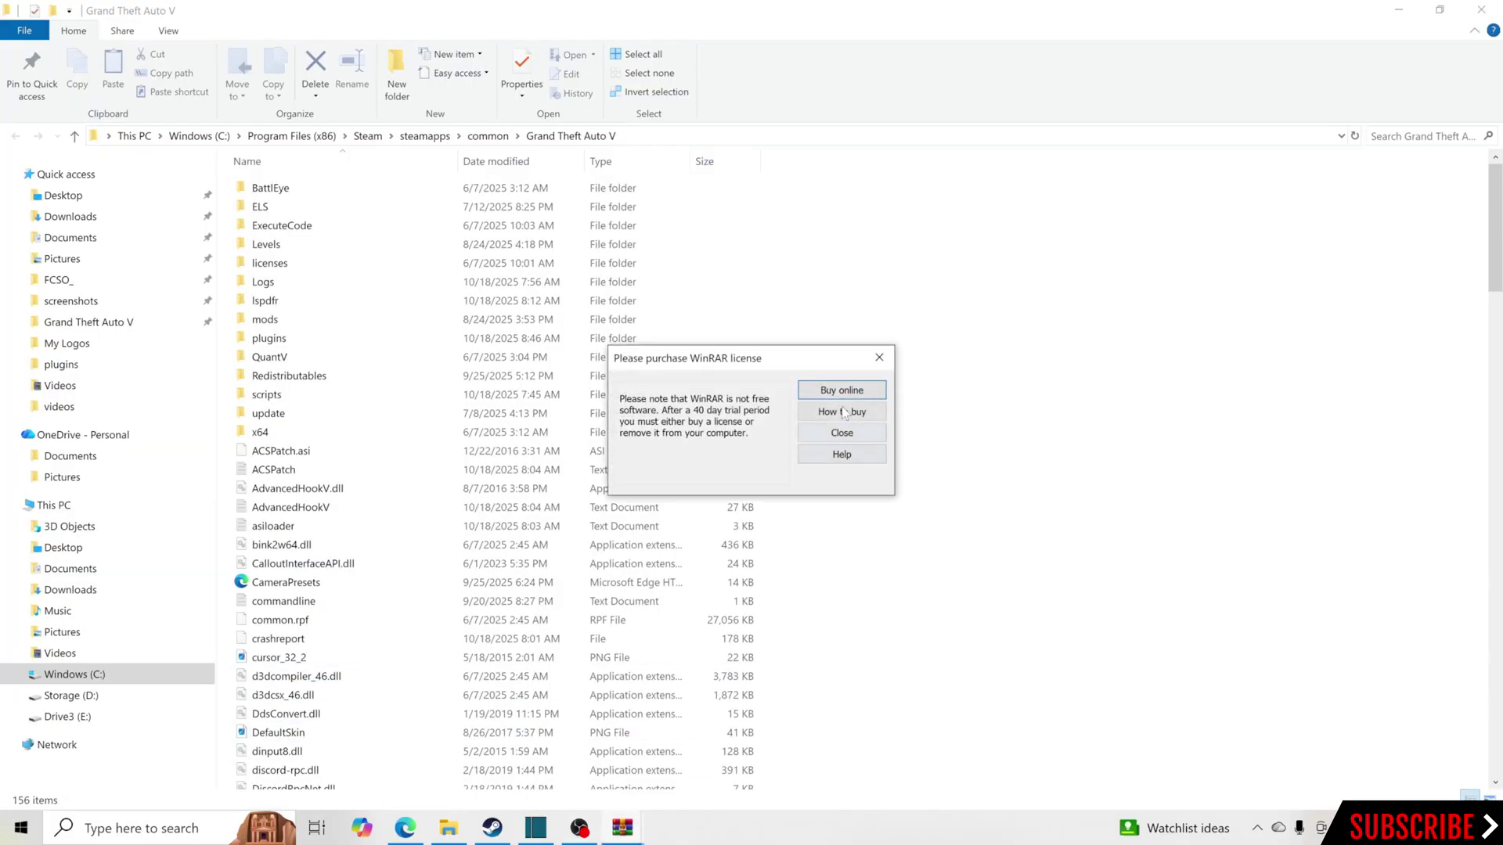
{"action": "left_click", "coordinate": [879, 357]}
{"action": "left_click", "coordinate": [630, 830]}
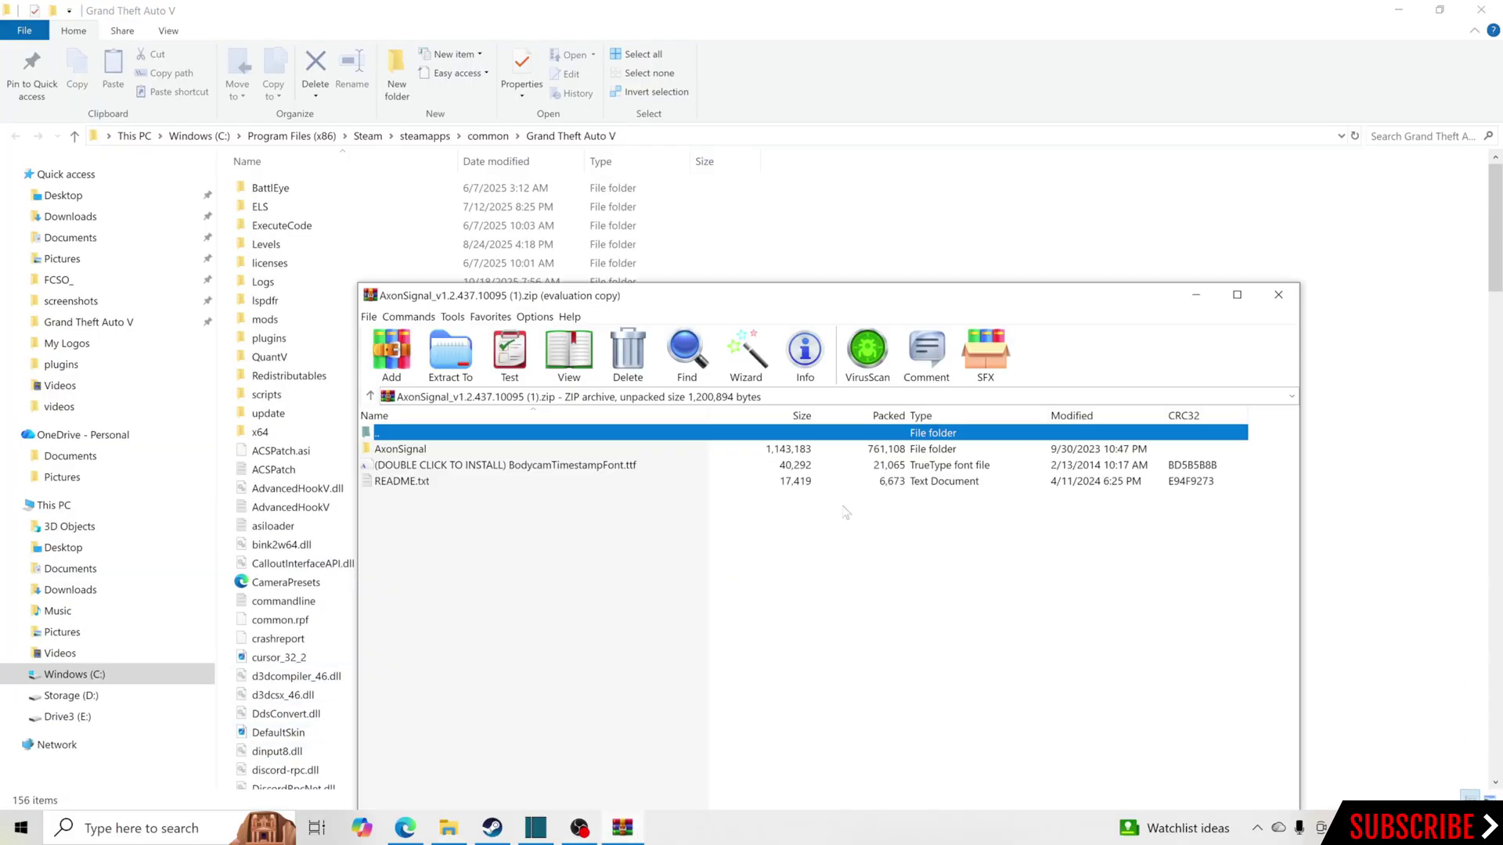
{"action": "left_click_drag", "start_coordinate": [721, 311], "coordinate": [1053, 211]}
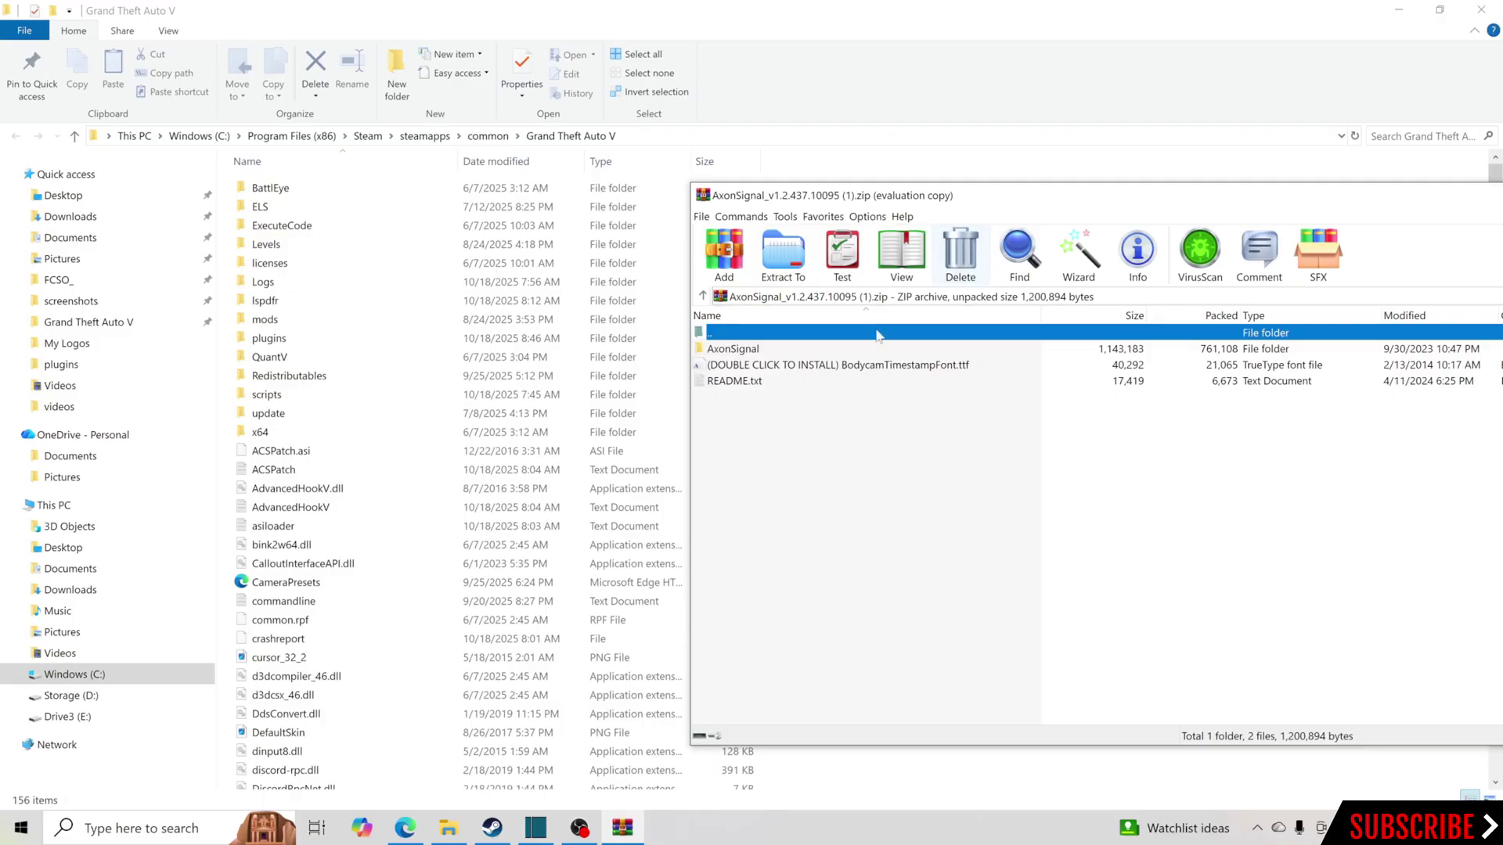
- Browse into the archive's AxonSignal\Grand Theft Auto V folder and select Plugins
{"action": "left_click", "coordinate": [749, 353]}
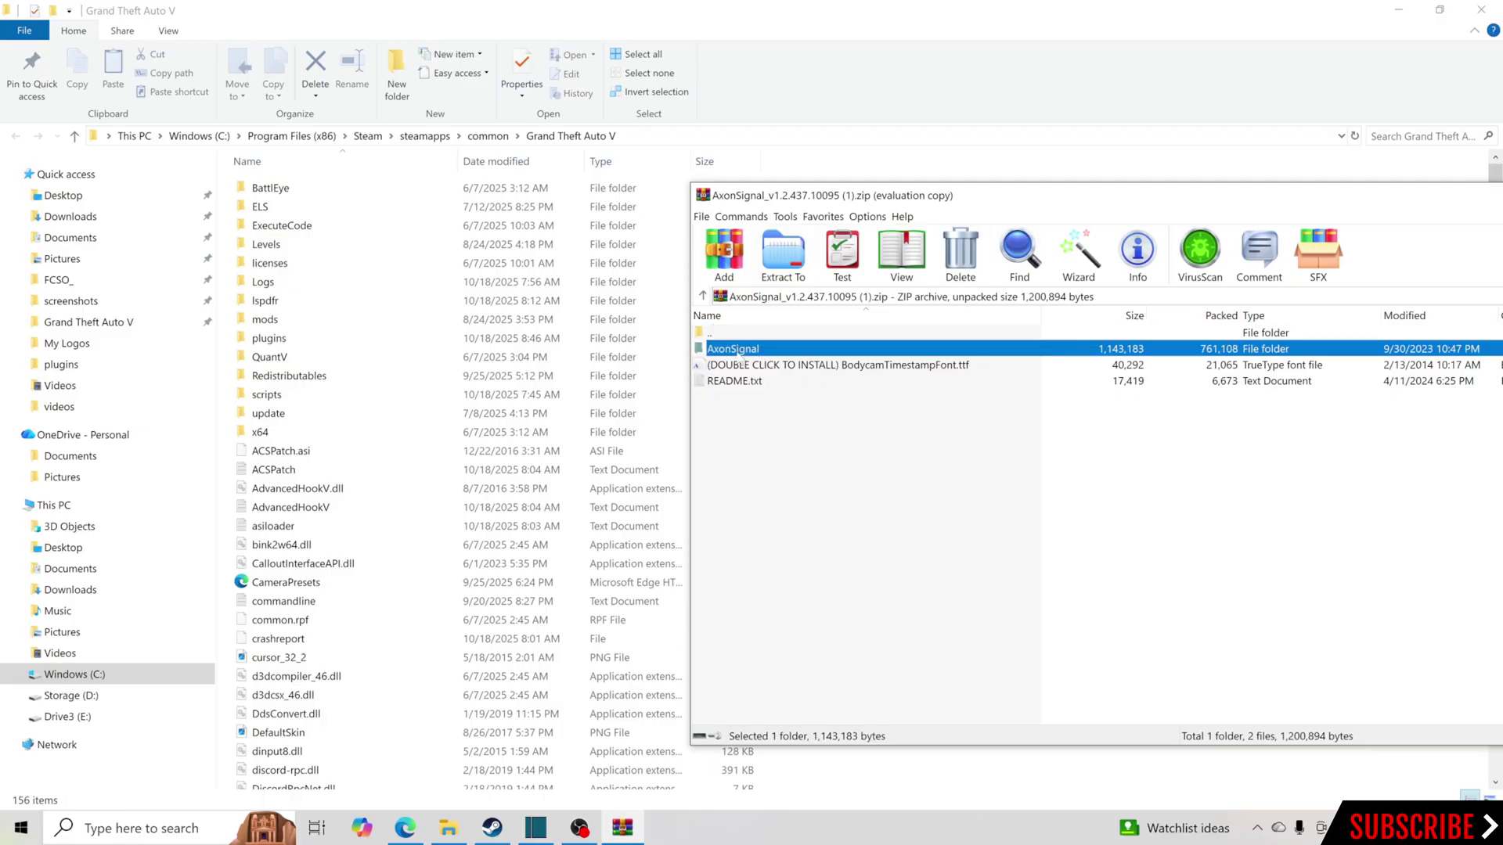
{"action": "double_click", "coordinate": [735, 349]}
{"action": "double_click", "coordinate": [751, 349]}
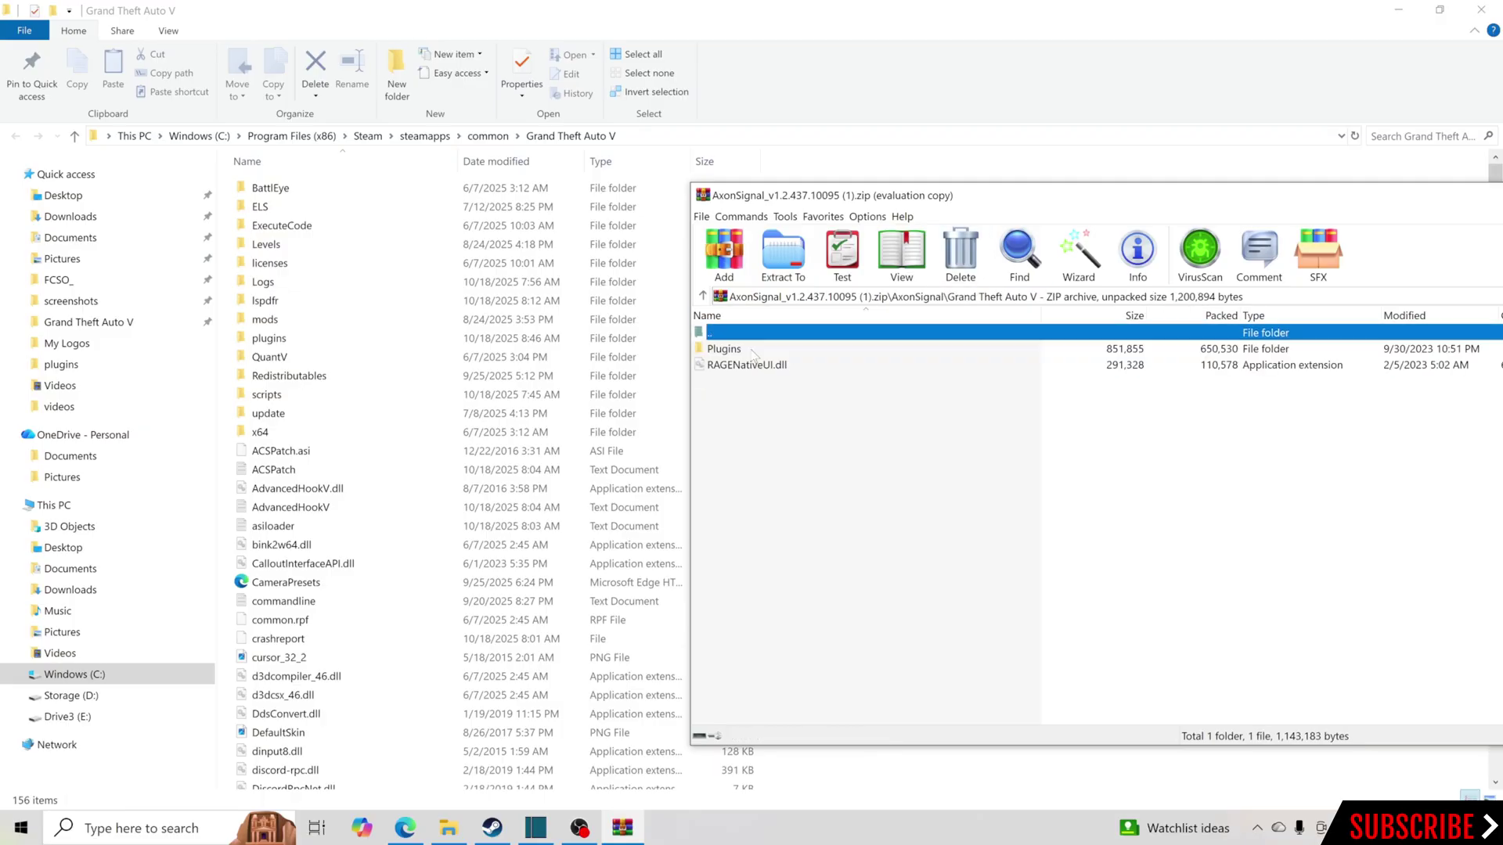
{"action": "left_click", "coordinate": [732, 349]}
{"action": "left_click_drag", "start_coordinate": [884, 205], "coordinate": [1190, 283]}
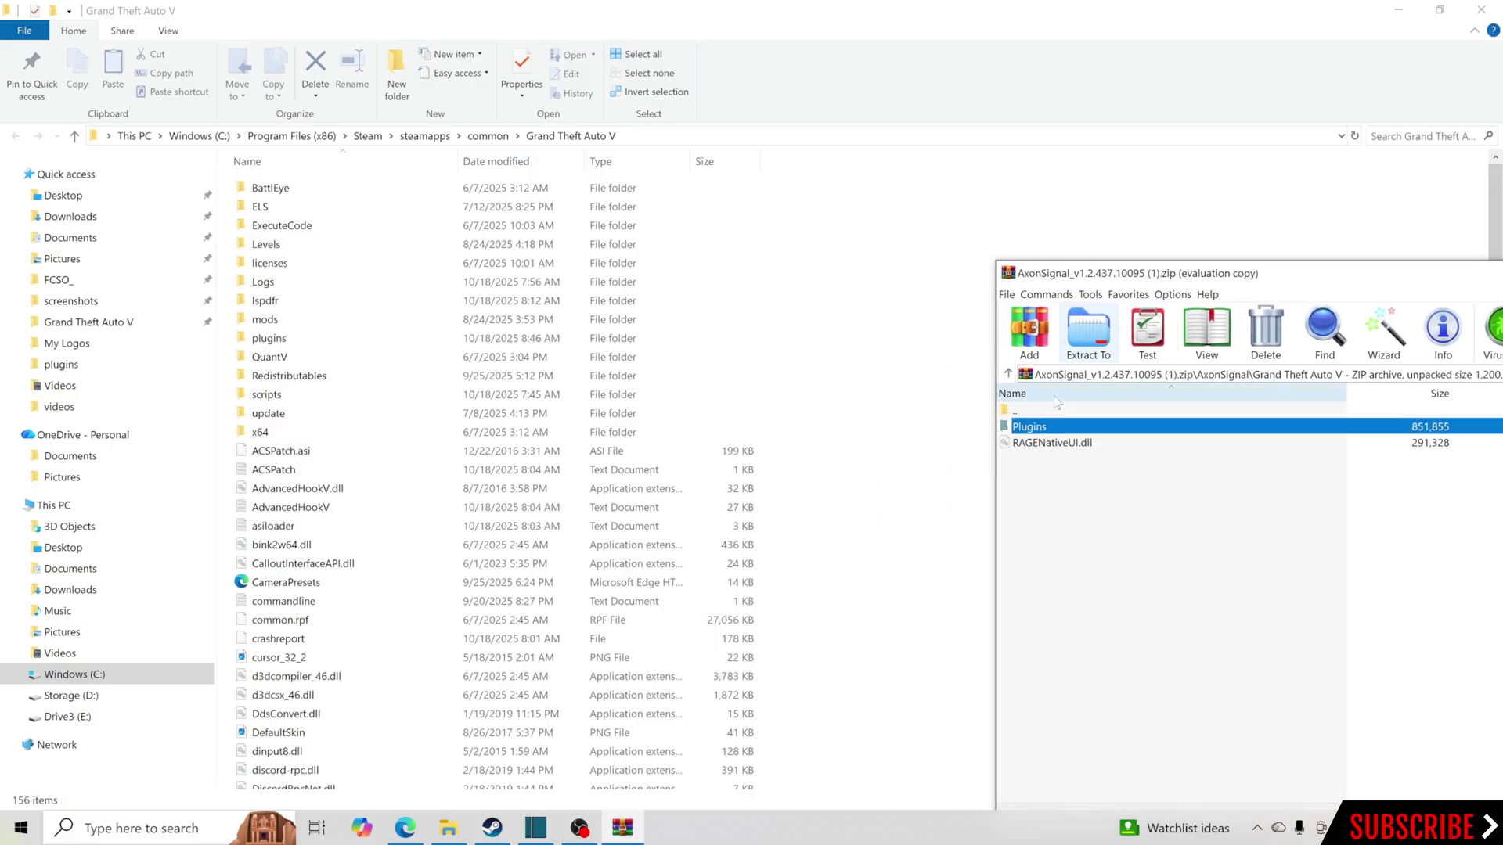
- Drag the archive's Plugins folder into the Grand Theft Auto V folder, replacing existing files
{"action": "left_click", "coordinate": [854, 632]}
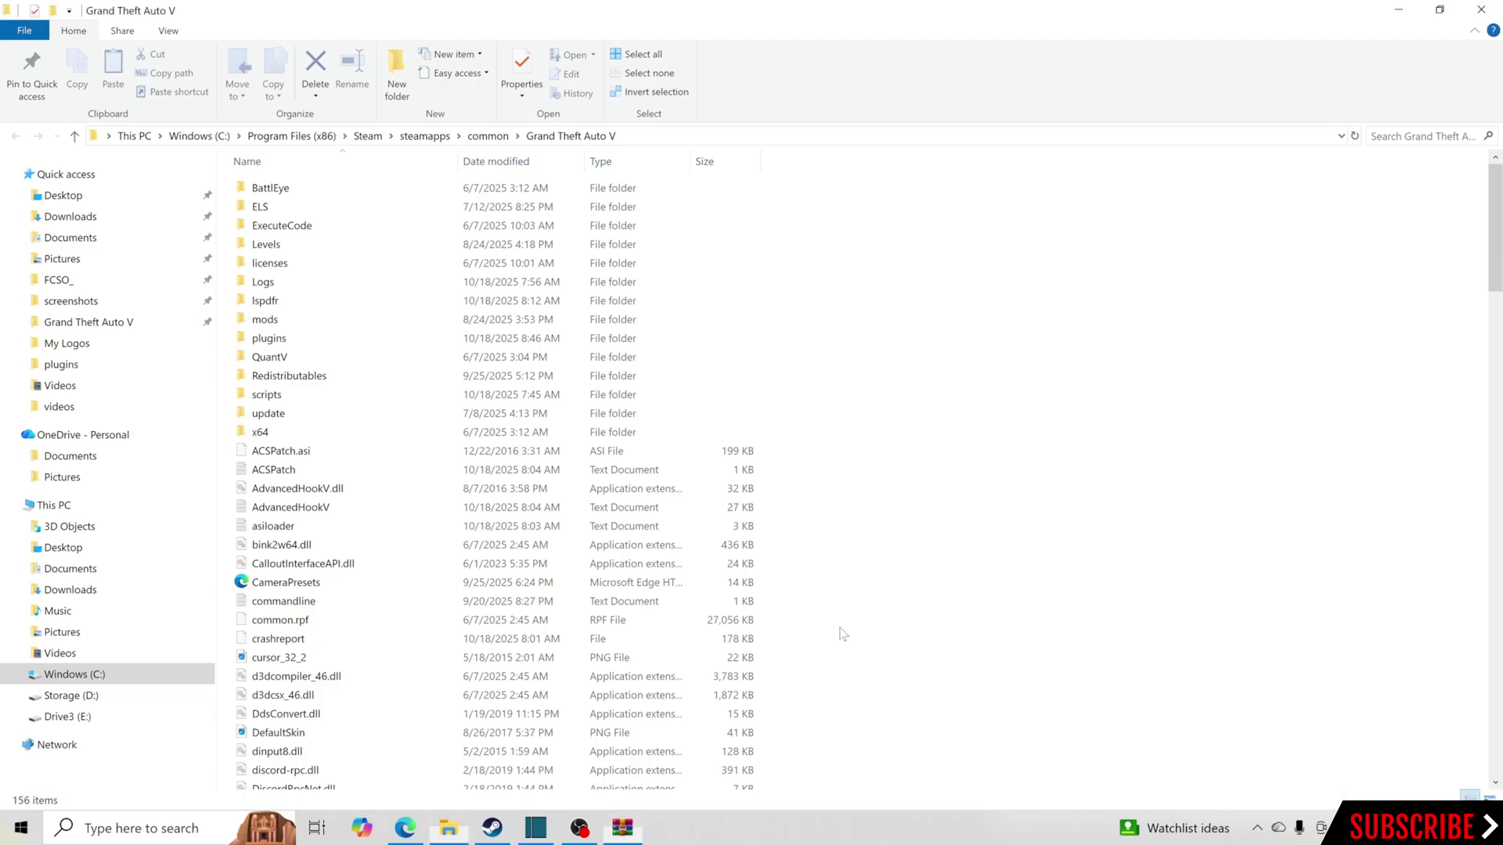
{"action": "left_click", "coordinate": [336, 319]}
{"action": "left_click", "coordinate": [337, 284]}
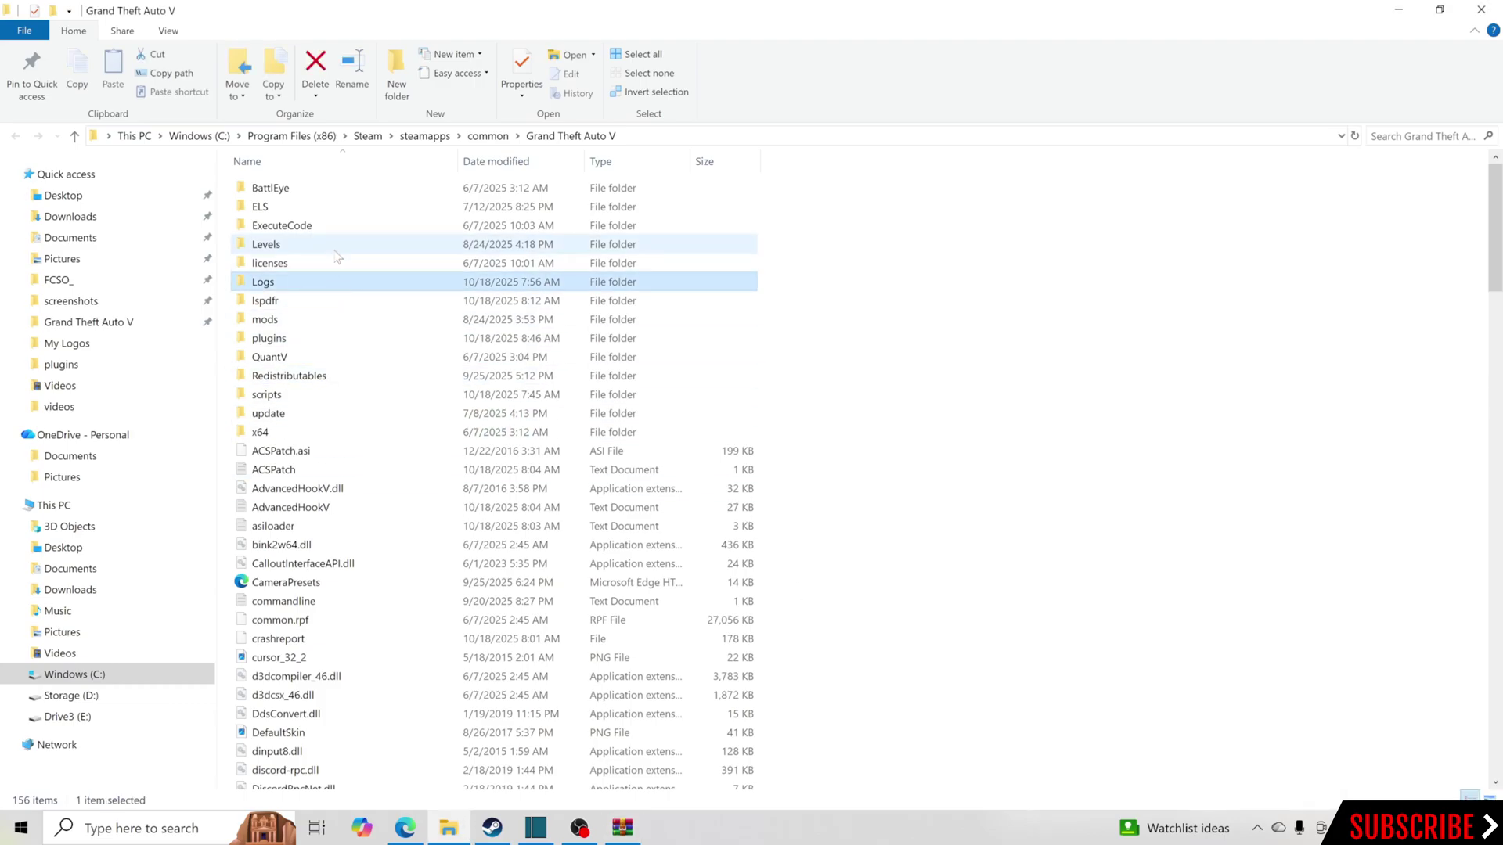
{"action": "left_click", "coordinate": [344, 246]}
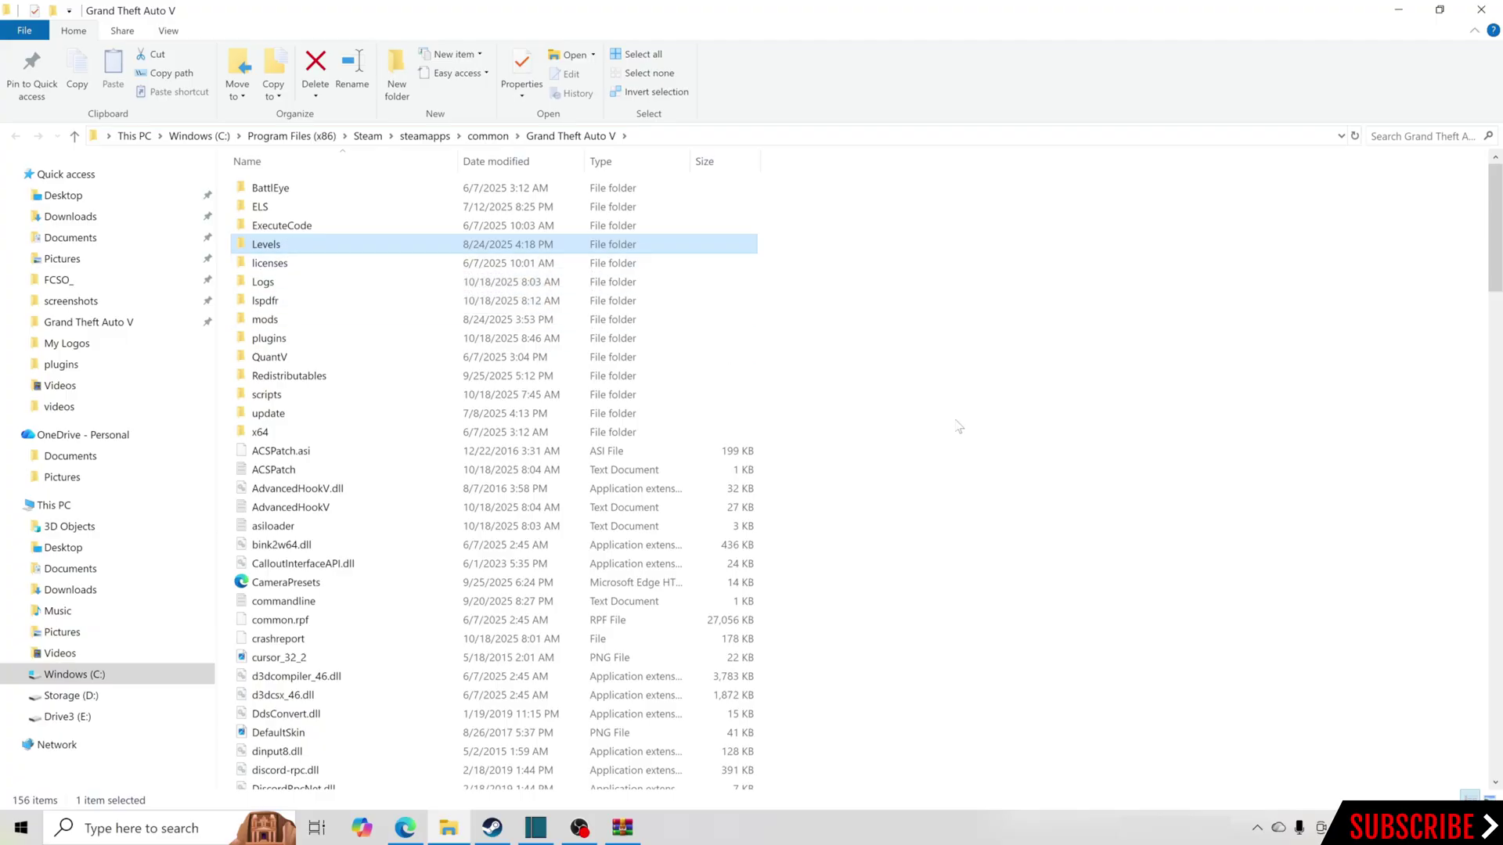
{"action": "left_click_drag", "start_coordinate": [886, 387], "coordinate": [822, 481]}
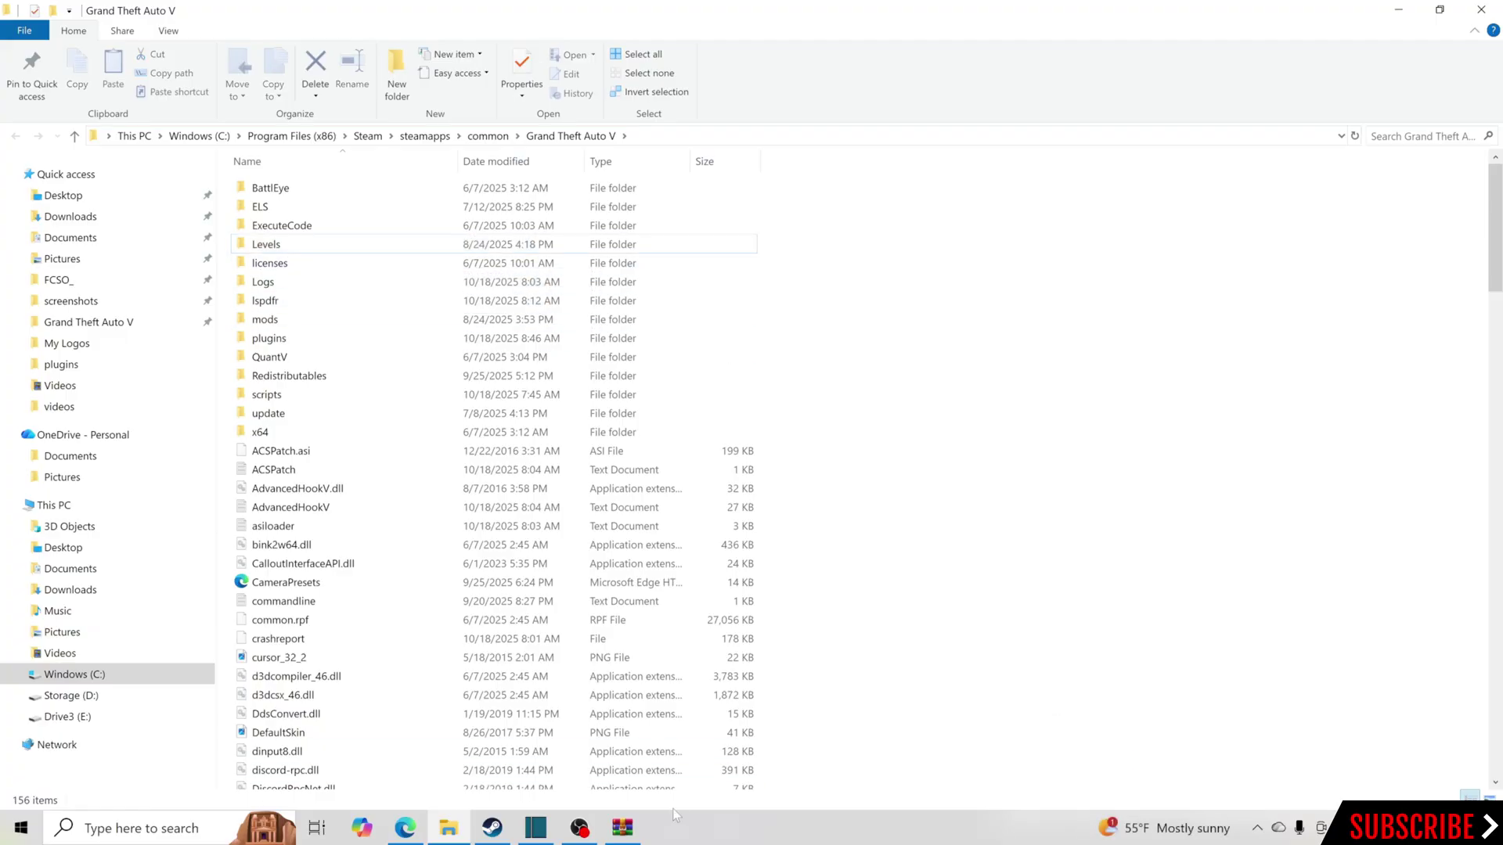
{"action": "left_click", "coordinate": [623, 827]}
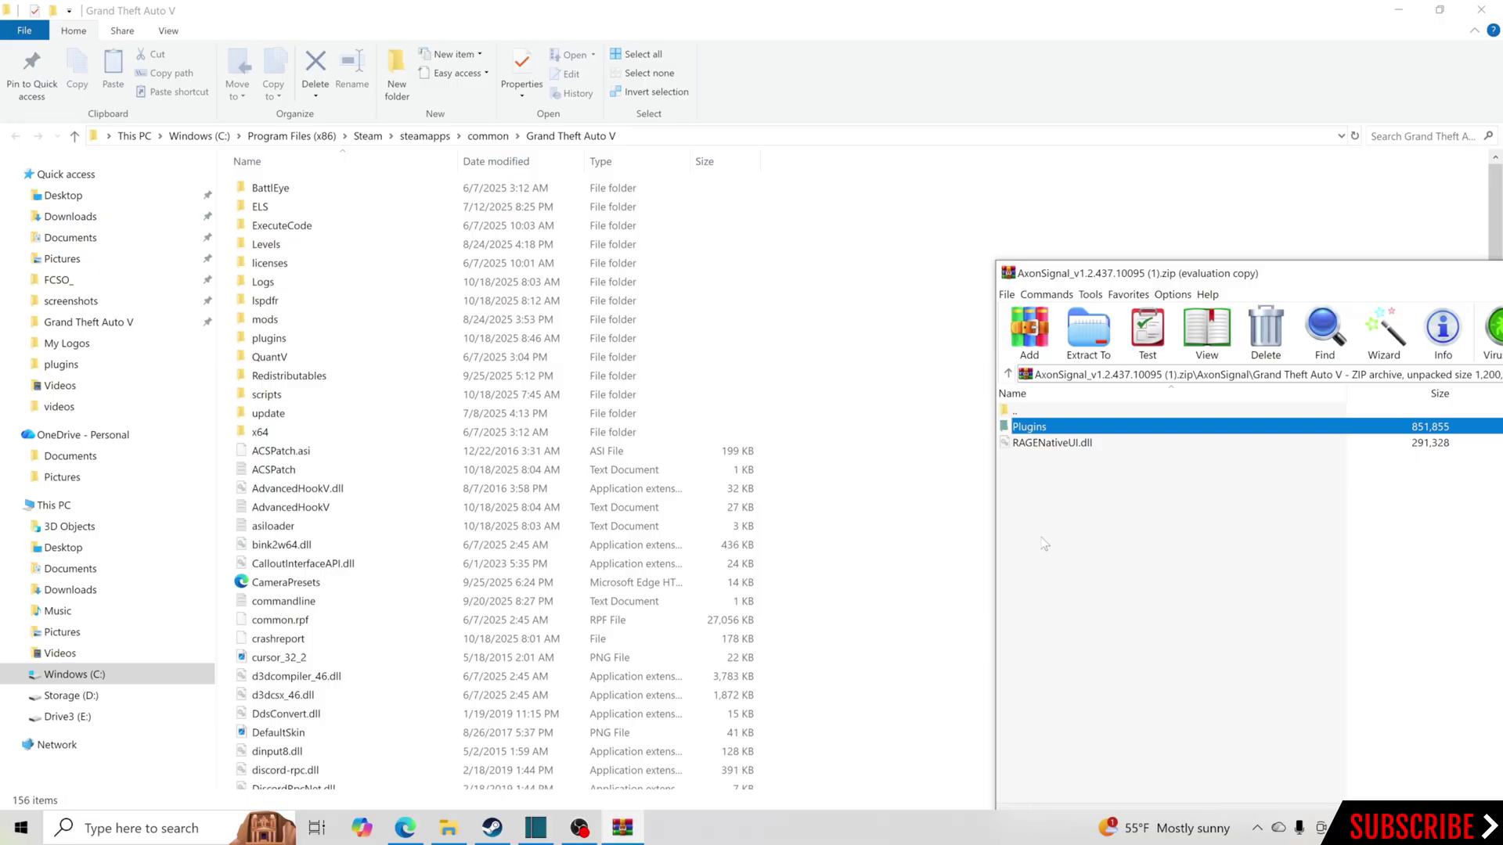
{"action": "left_click_drag", "start_coordinate": [1034, 433], "coordinate": [811, 571]}
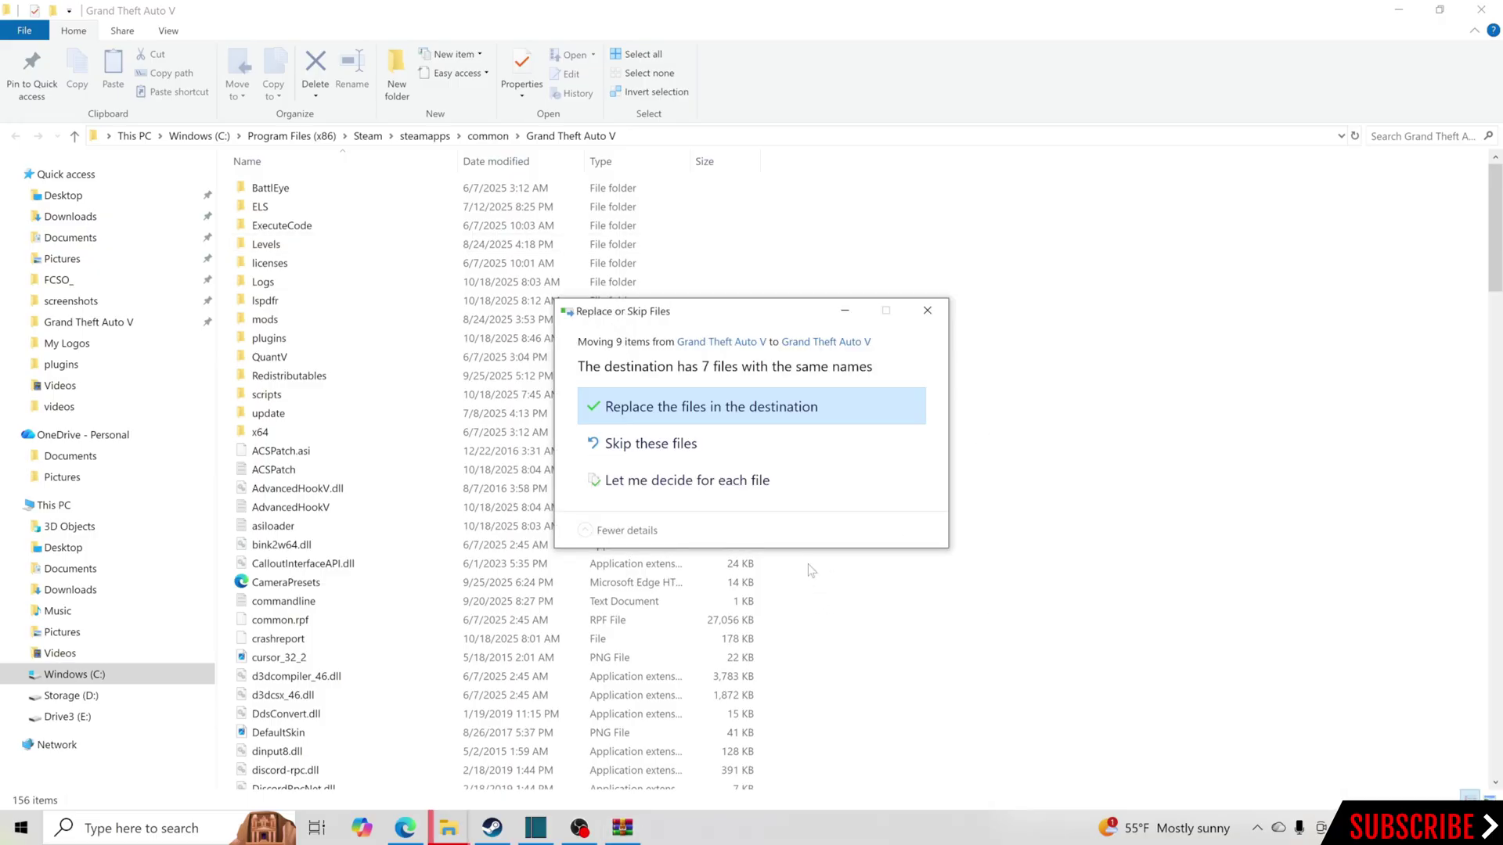
{"action": "left_click", "coordinate": [712, 412]}
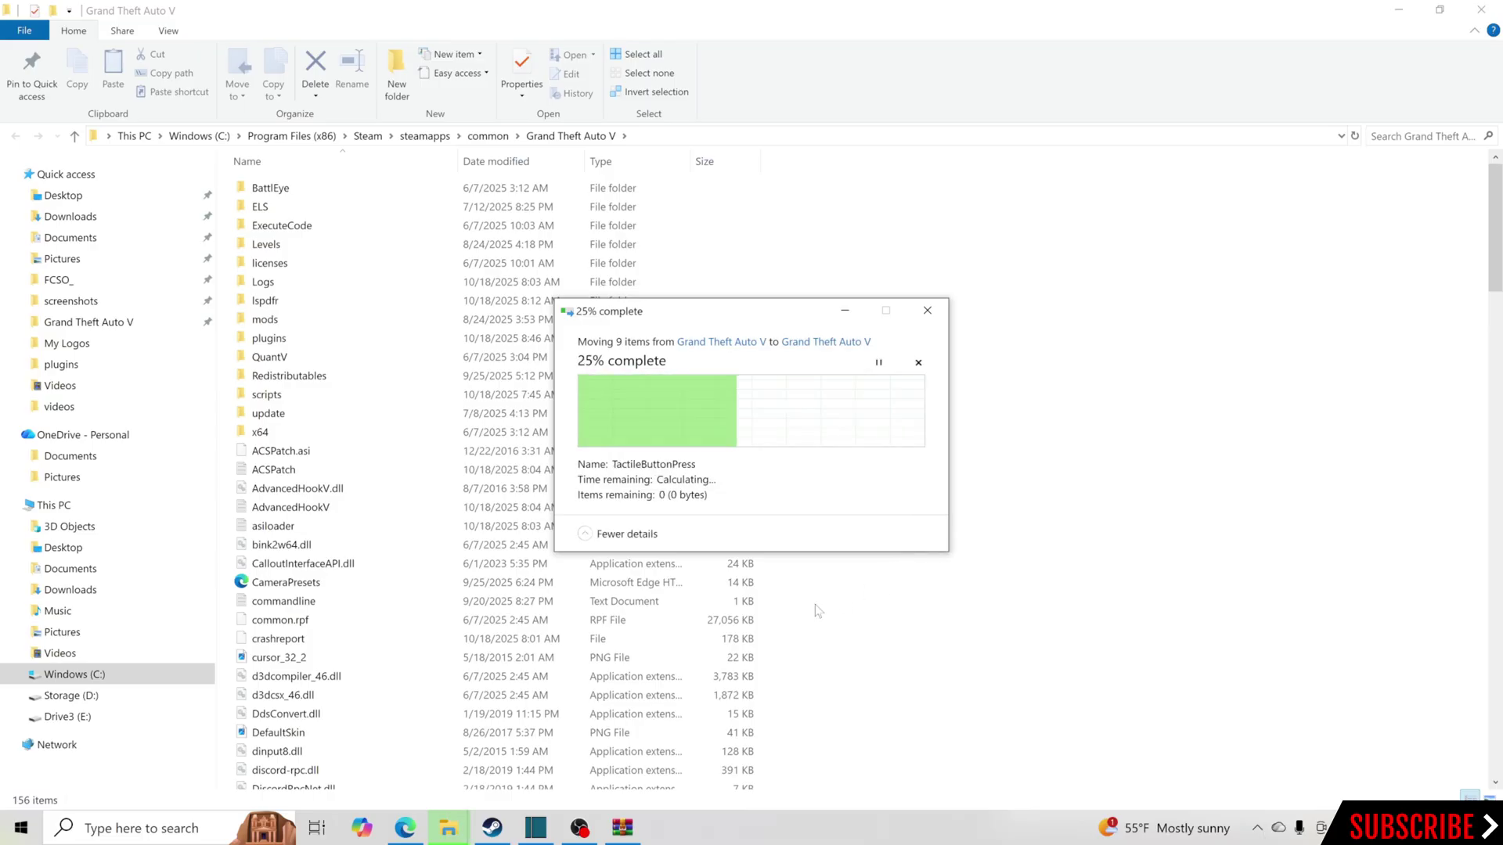
- Reposition WinRAR and select RAGENativeUI.dll in the archive
{"action": "left_click", "coordinate": [621, 823]}
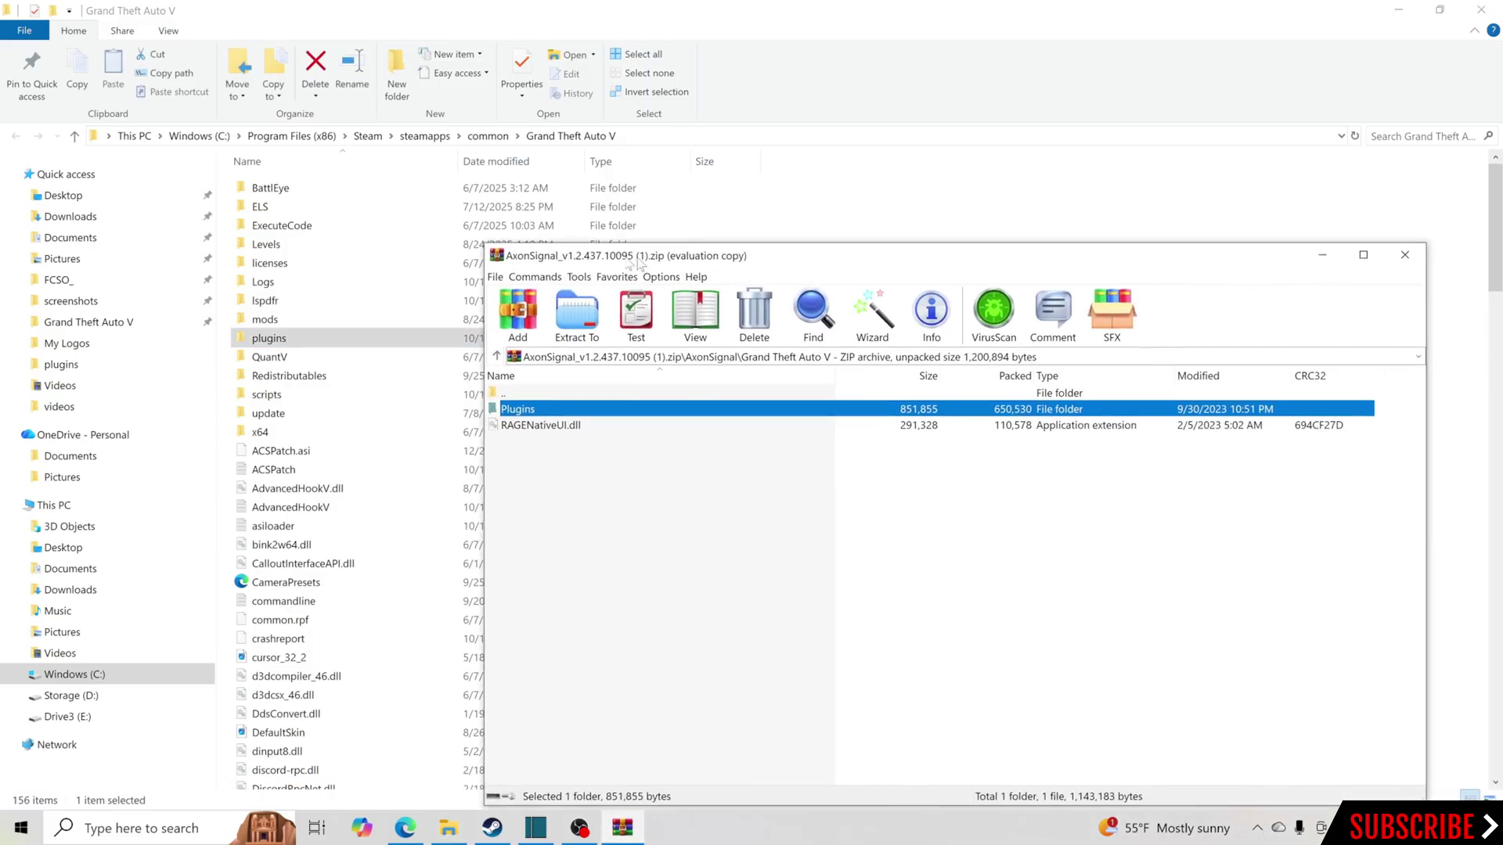
{"action": "left_click_drag", "start_coordinate": [641, 264], "coordinate": [505, 258]}
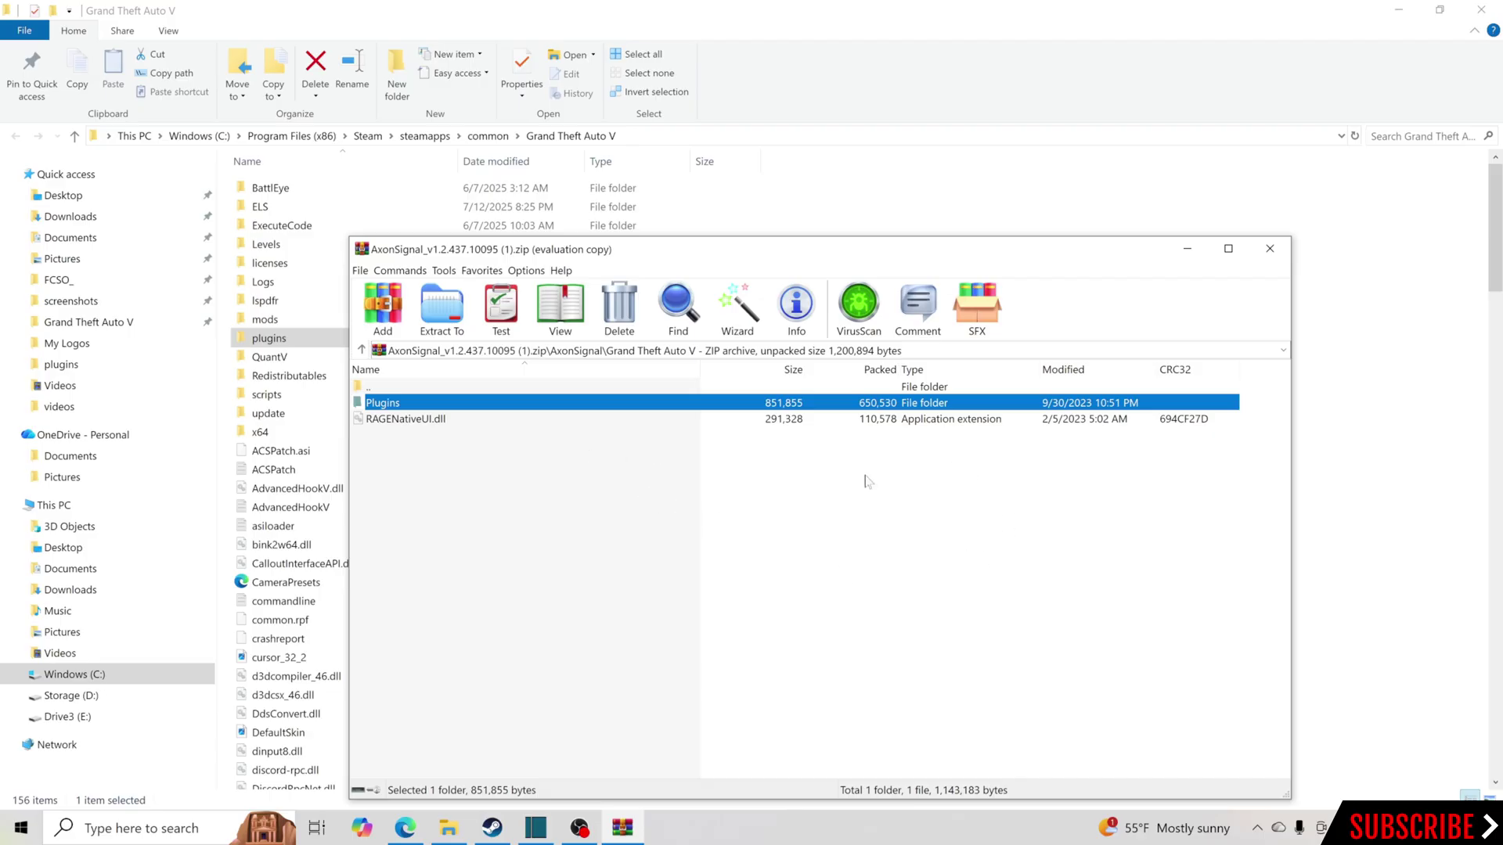
{"action": "left_click", "coordinate": [413, 419]}
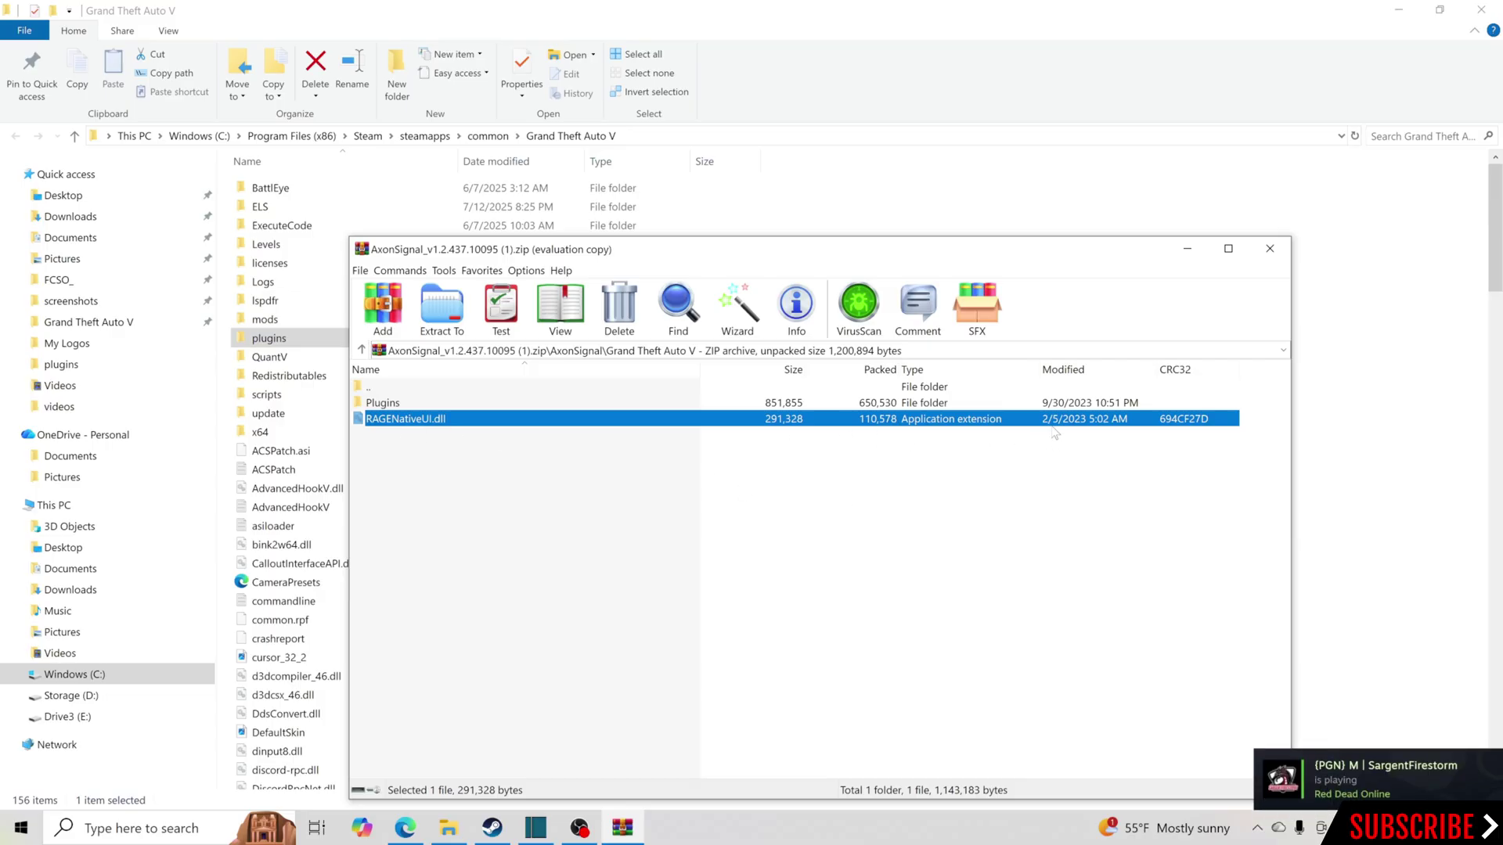
- Download RAGENativeUI.zip from the Assets of the GitHub RAGENativeUI 1.9.3 release
{"action": "left_click", "coordinate": [404, 827]}
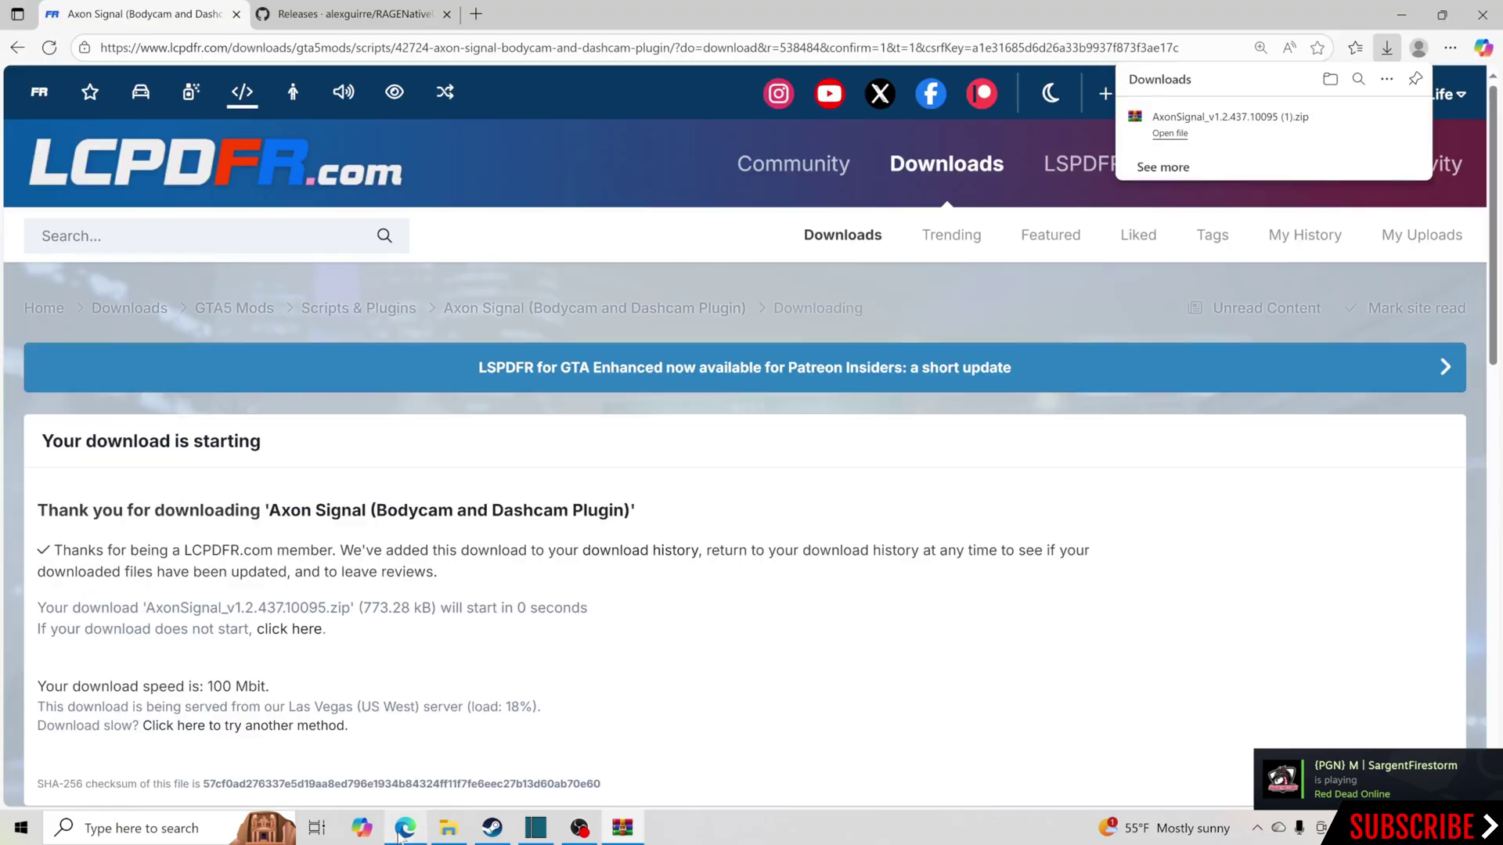
{"action": "left_click", "coordinate": [366, 23]}
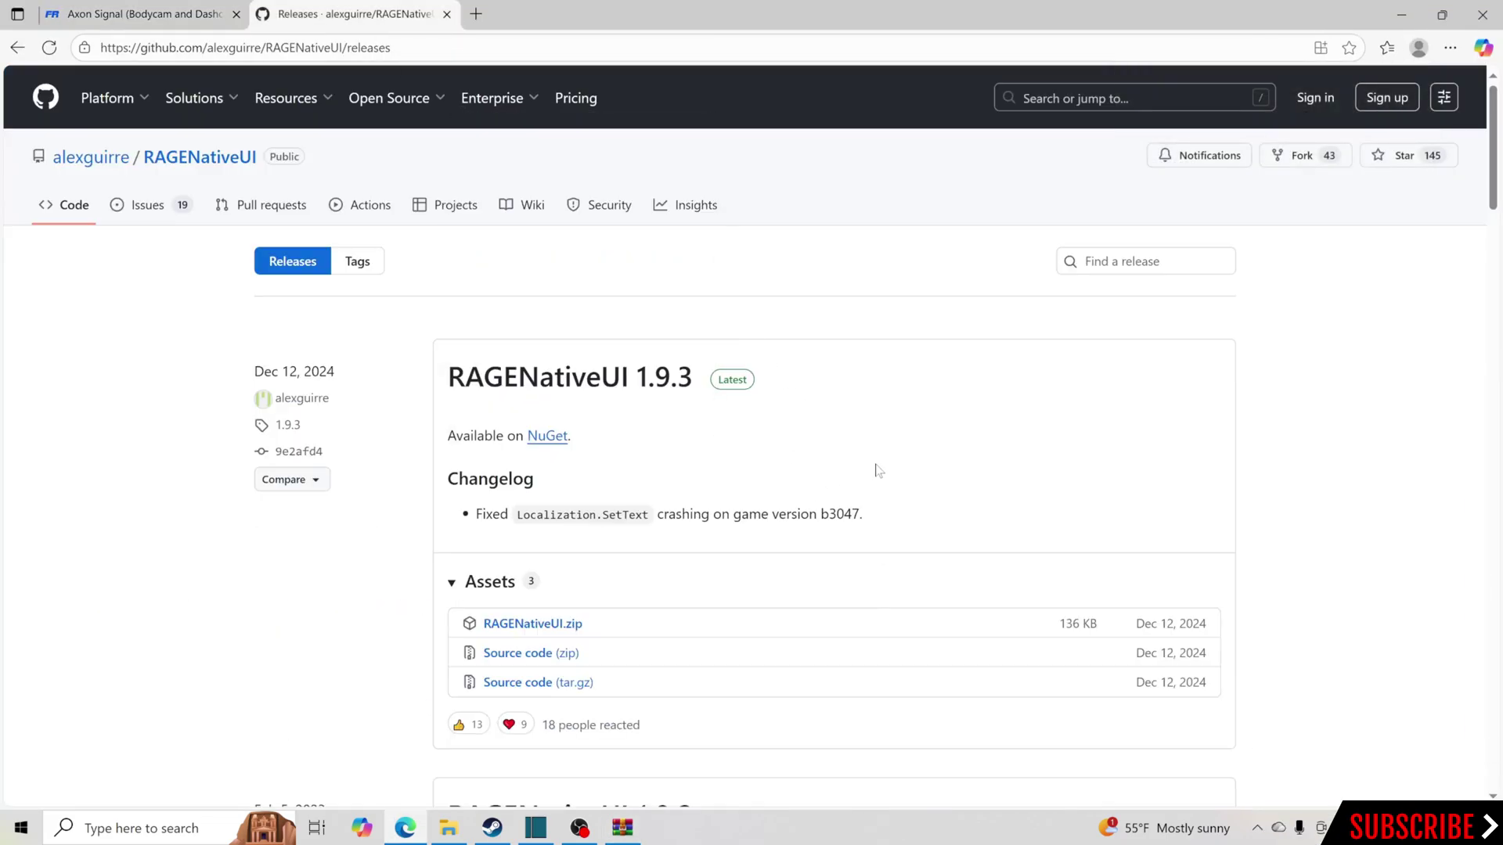
{"action": "scroll", "coordinate": [896, 470], "scroll_direction": "down", "scroll_amount": 1}
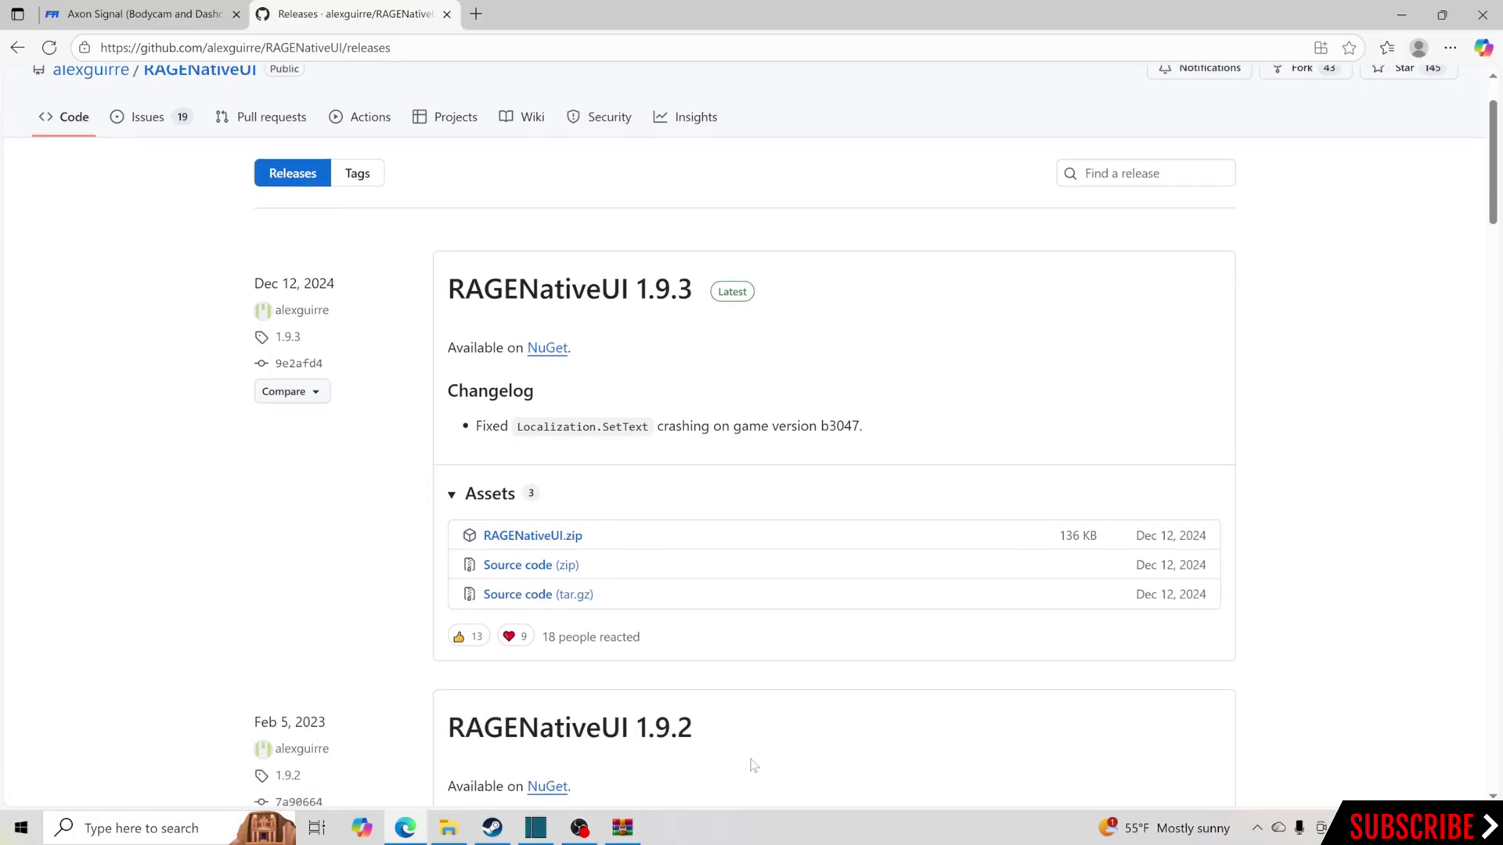
{"action": "left_click", "coordinate": [622, 827]}
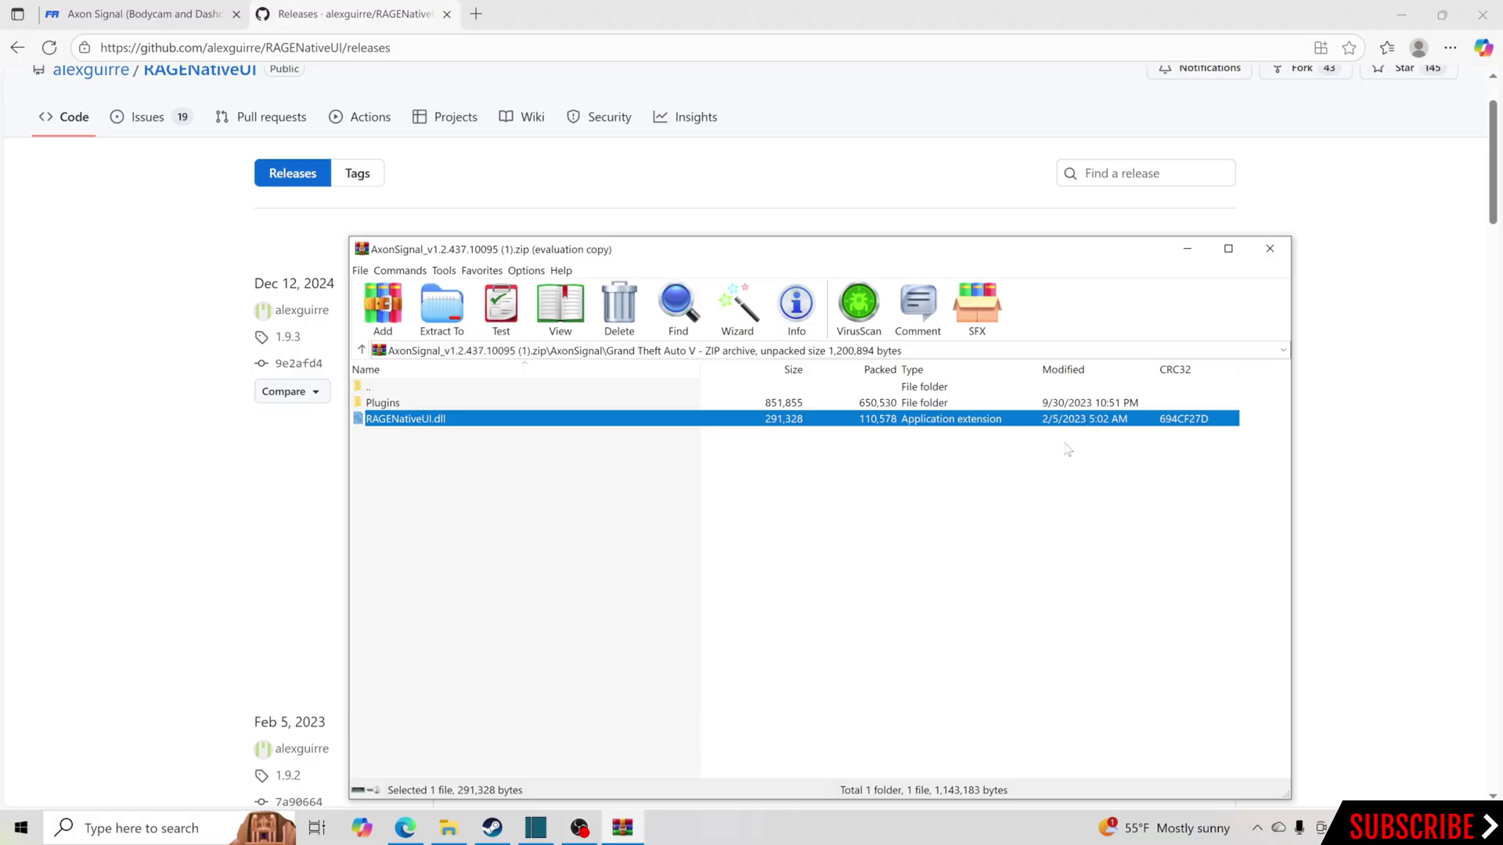
{"action": "left_click_drag", "start_coordinate": [1003, 263], "coordinate": [1062, 672]}
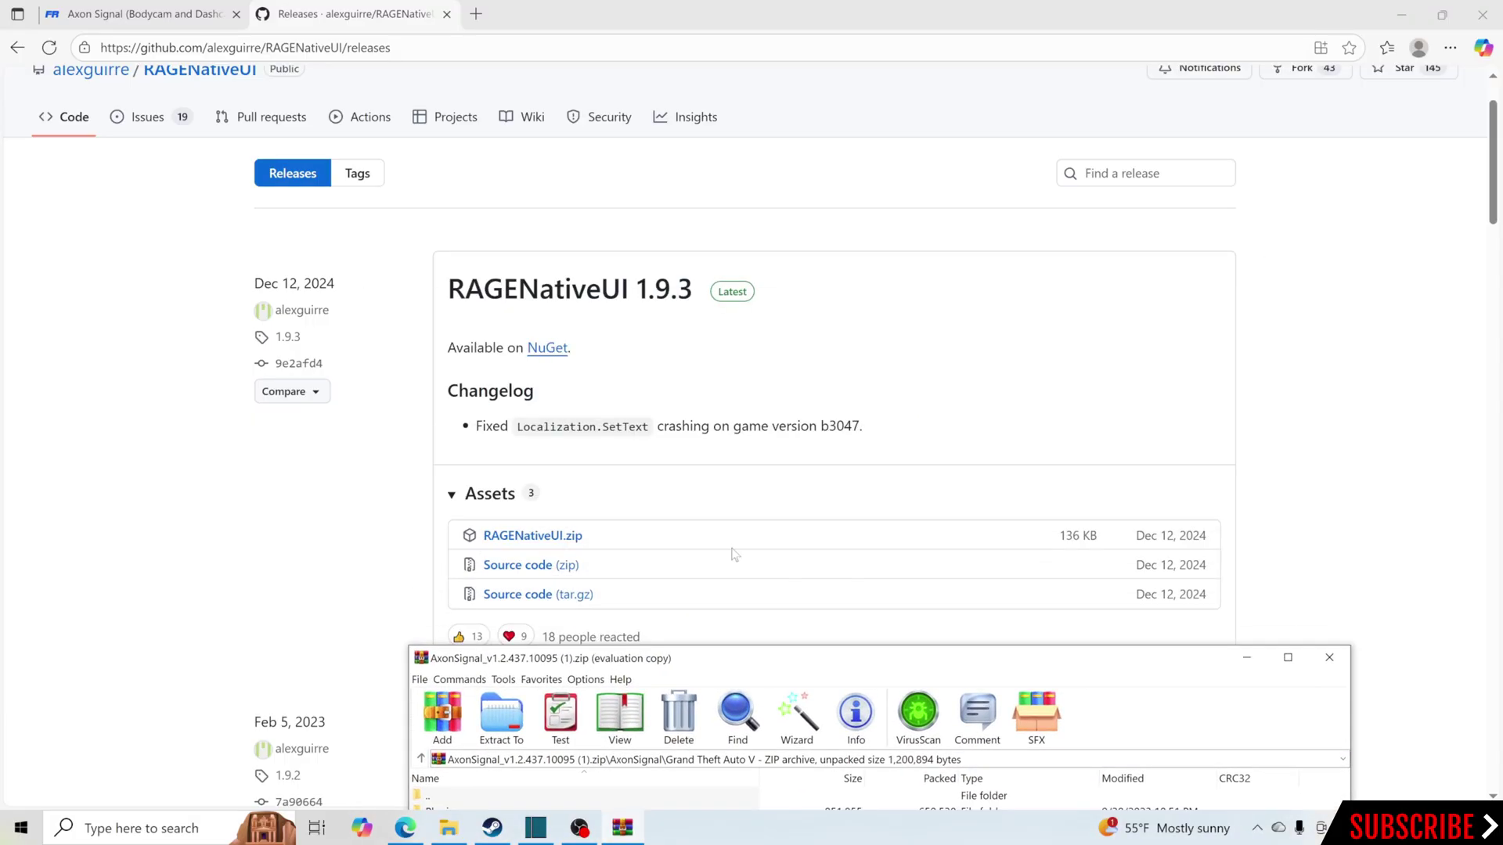
{"action": "left_click", "coordinate": [530, 538]}
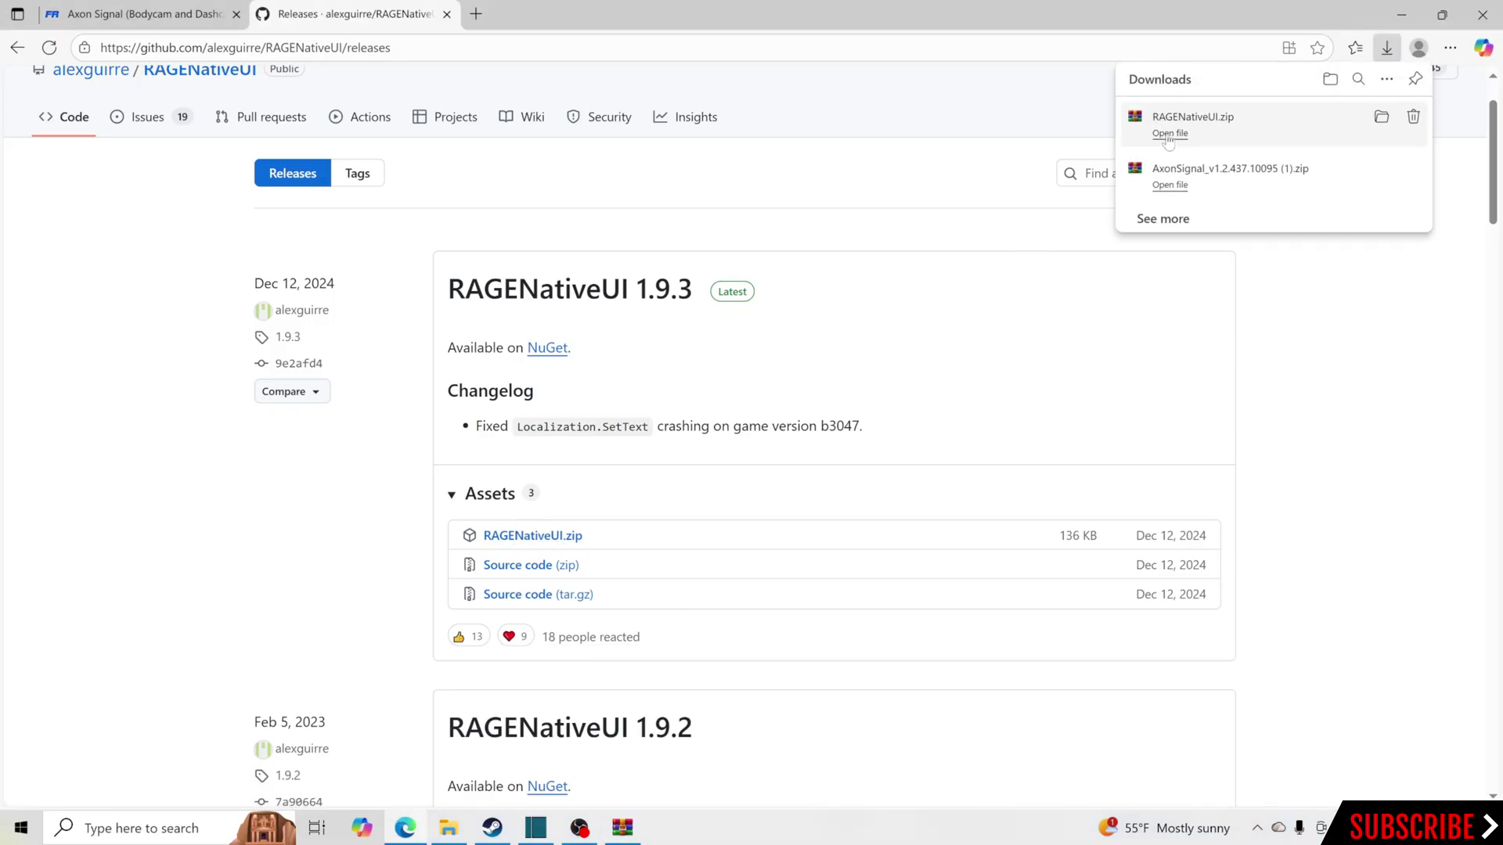
- Dismiss the WinRAR trial notice, select RAGENativeUI.dll and RAGENativeUI.xml, and show the game folder
{"action": "left_click", "coordinate": [1079, 129]}
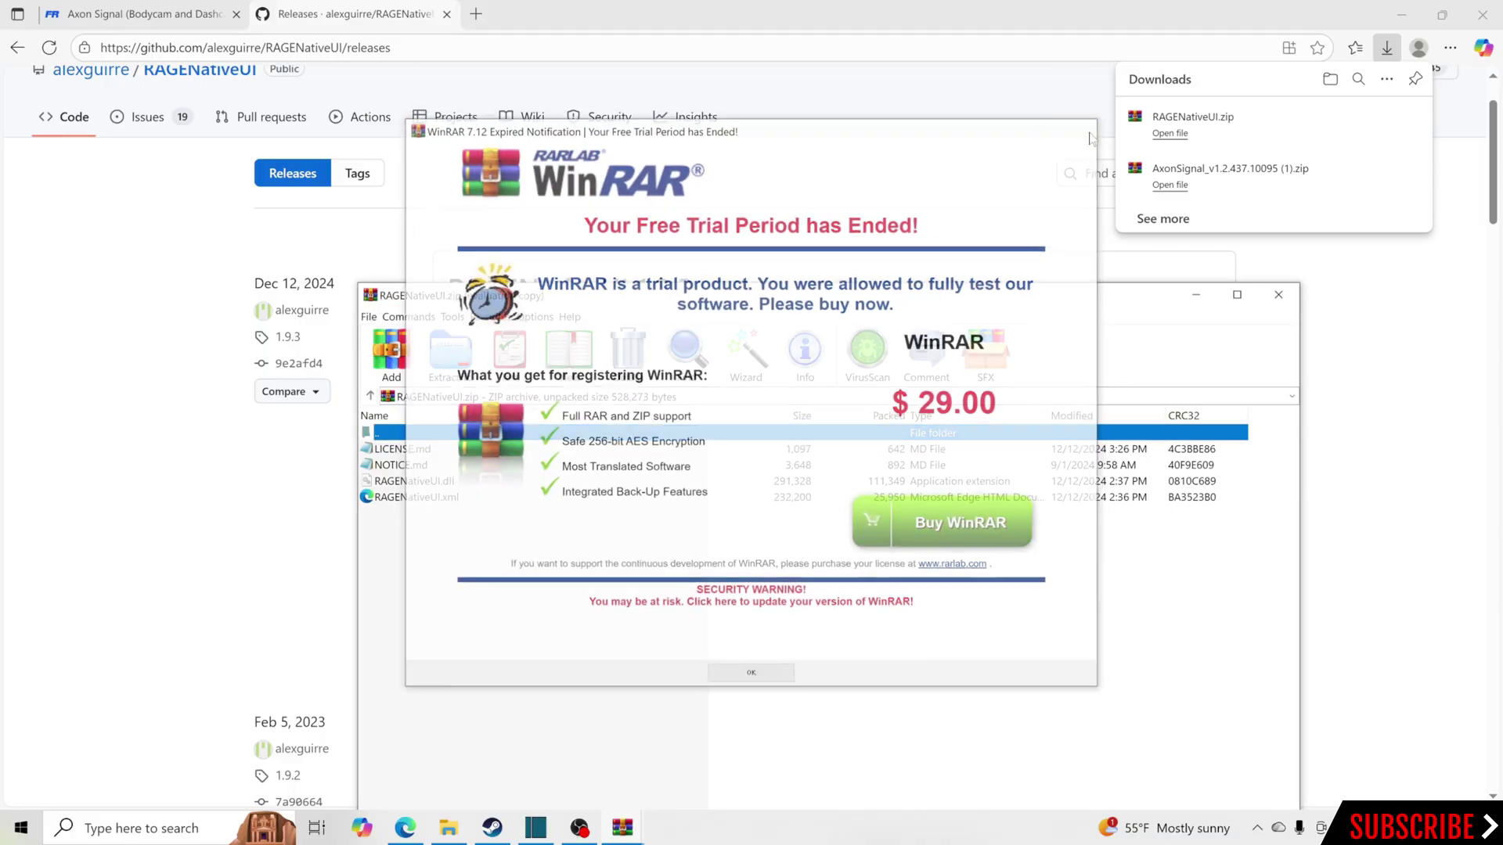
{"action": "left_click_drag", "start_coordinate": [705, 313], "coordinate": [900, 219]}
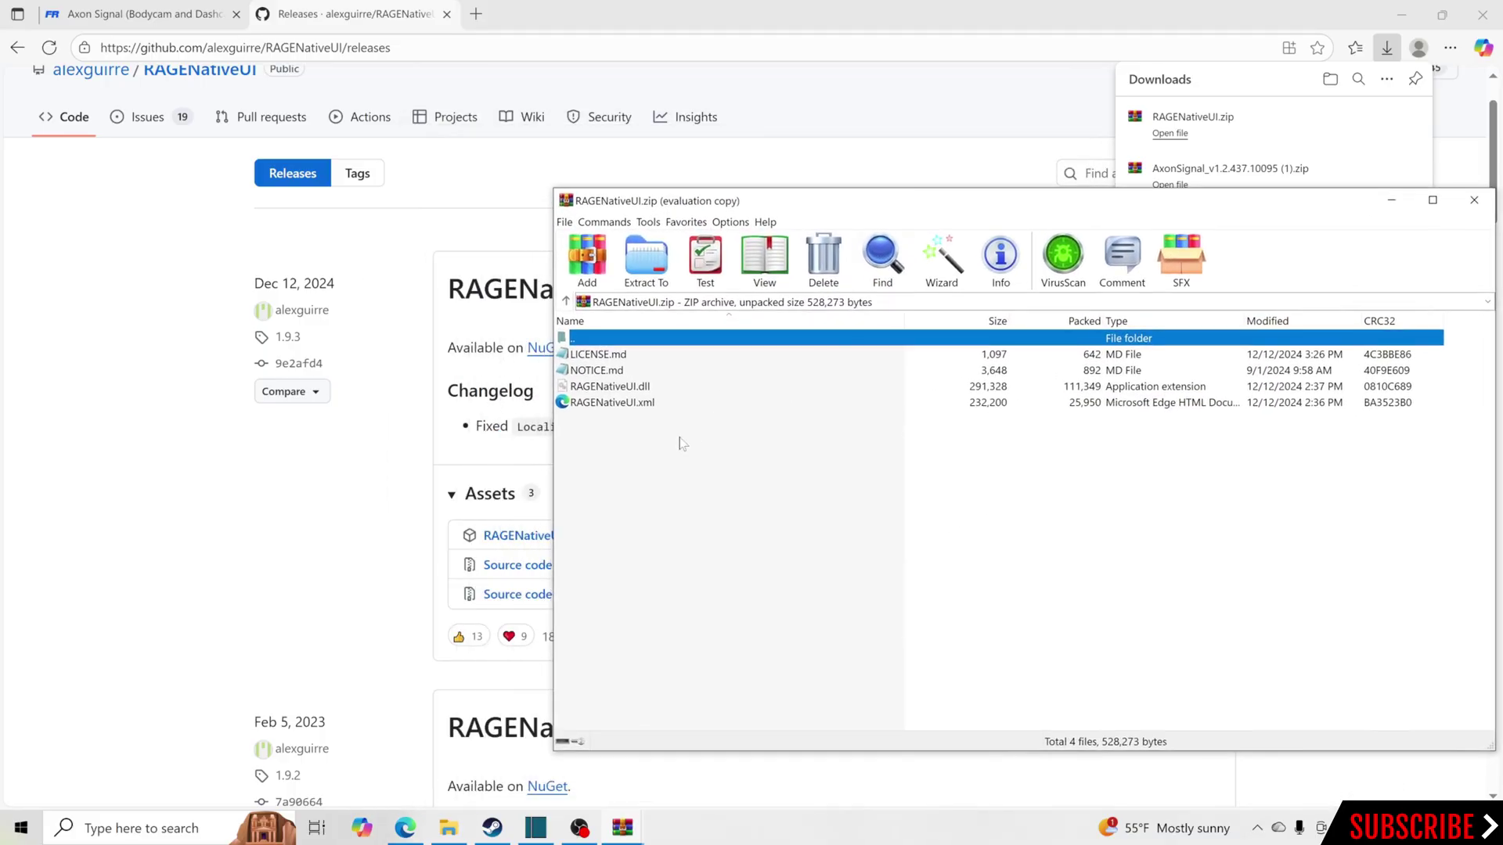
{"action": "left_click_drag", "start_coordinate": [681, 440], "coordinate": [695, 396]}
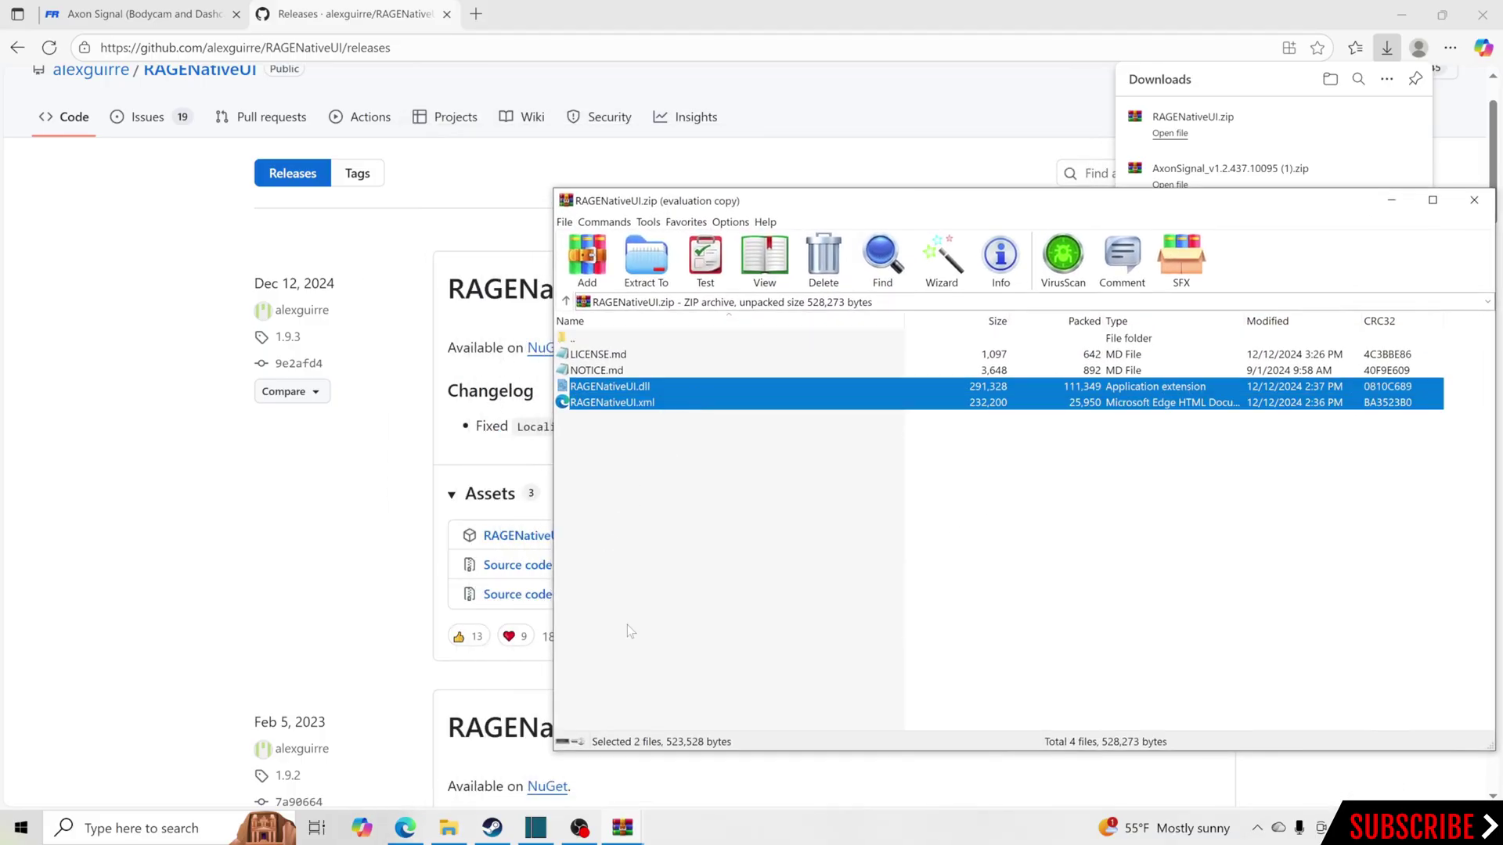
{"action": "left_click", "coordinate": [459, 827]}
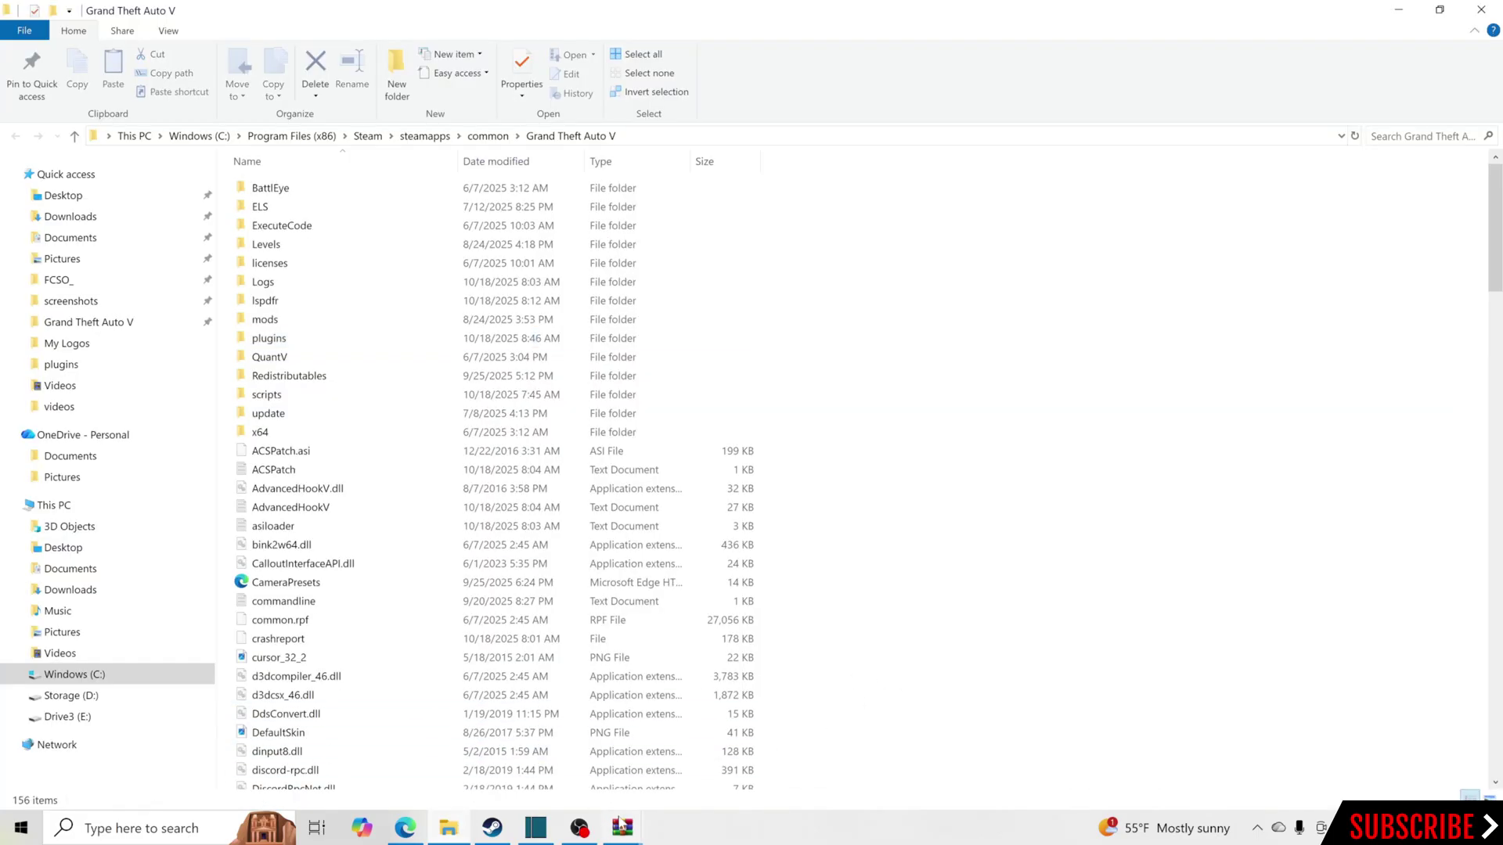
- Drag RAGENativeUI.dll and RAGENativeUI.xml into the GTA V folder, replacing the old copies
{"action": "mouse_move", "coordinate": [622, 823]}
{"action": "left_click", "coordinate": [732, 703]}
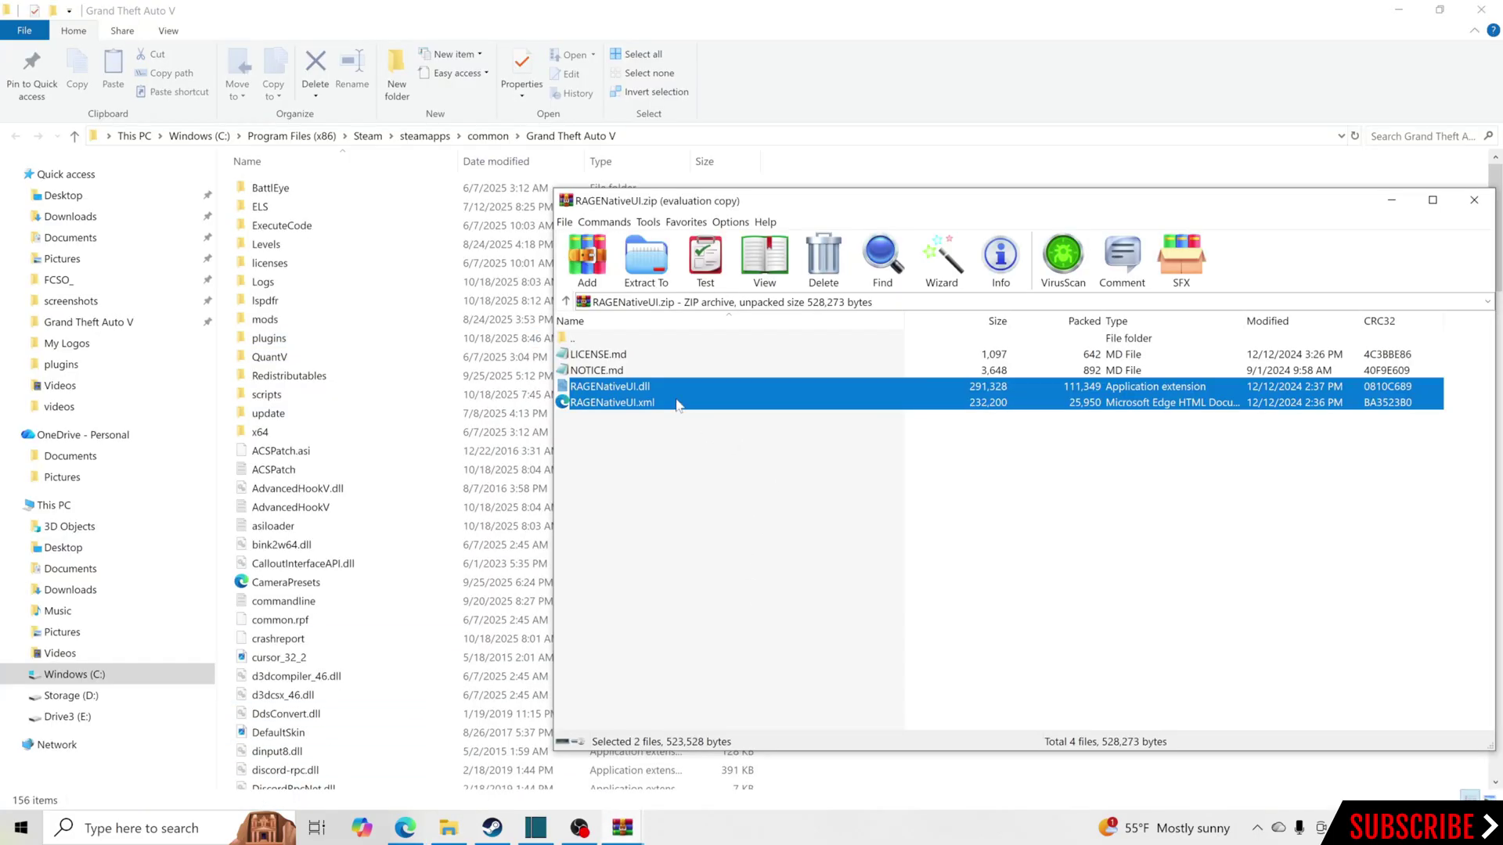
{"action": "left_click_drag", "start_coordinate": [678, 405], "coordinate": [913, 776]}
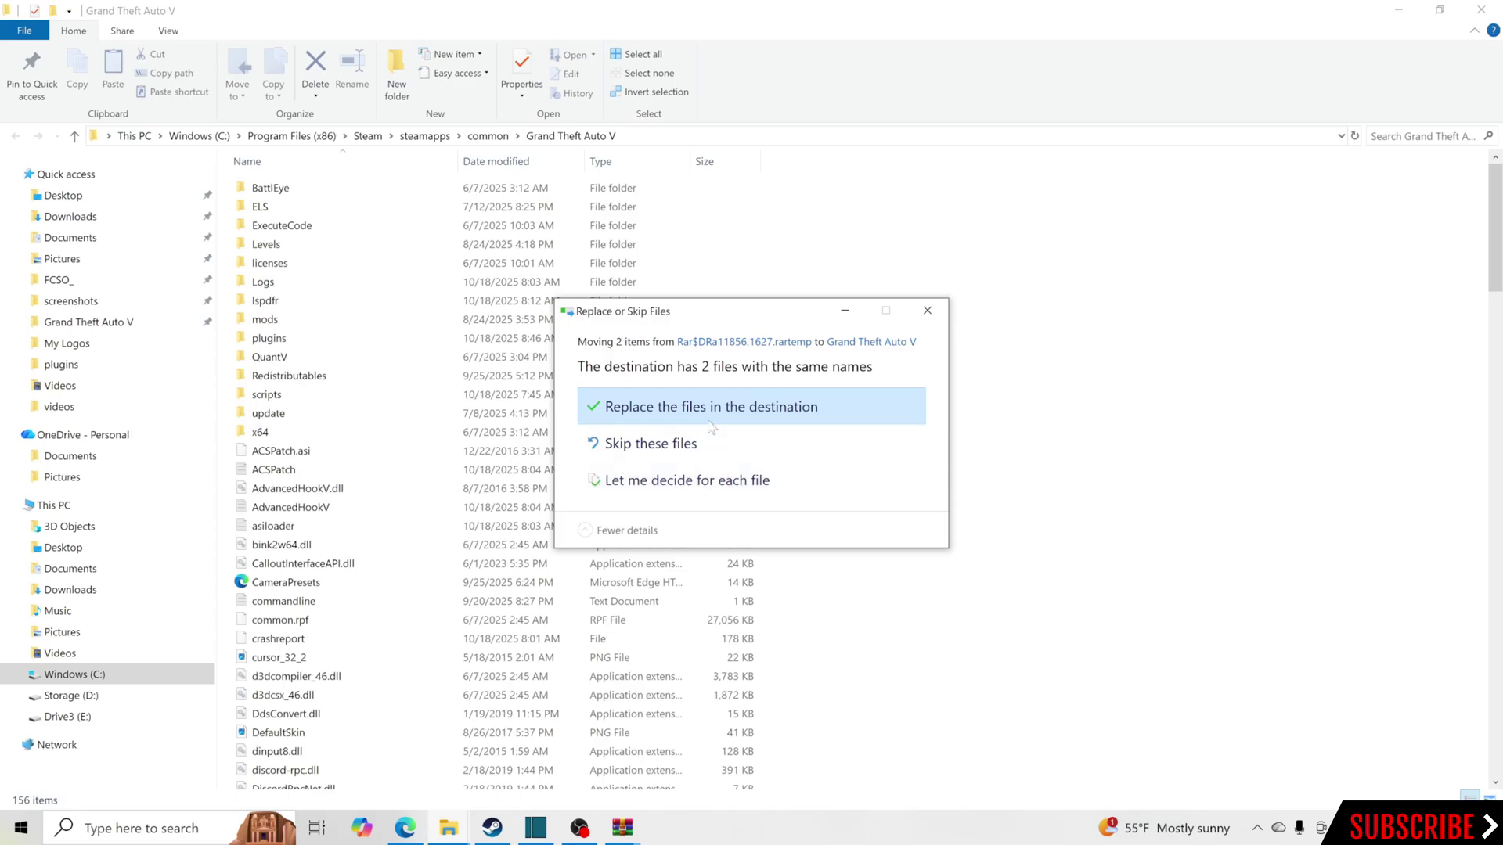
{"action": "left_click", "coordinate": [711, 427]}
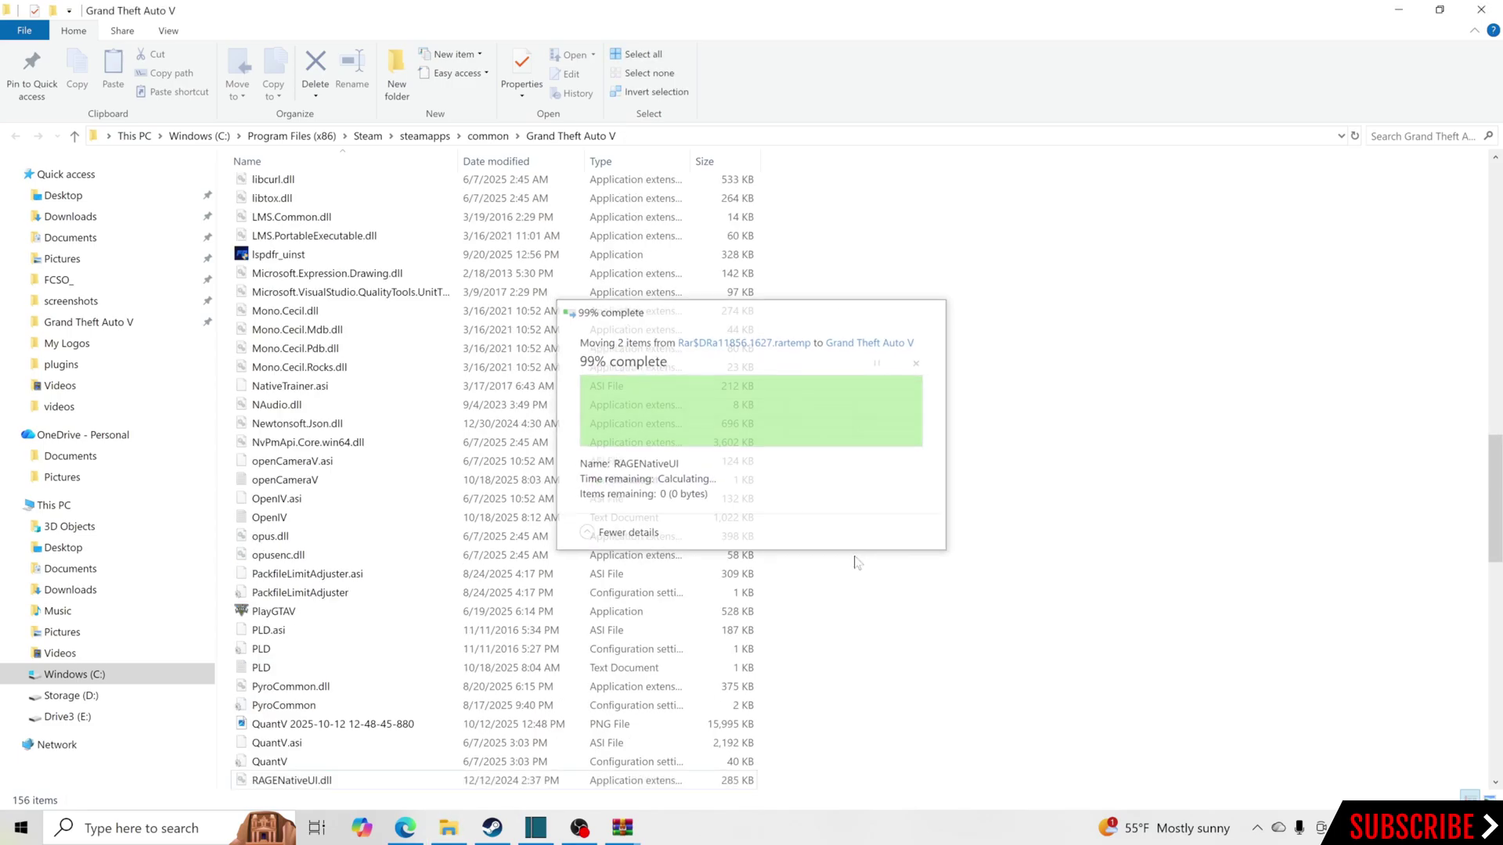
{"action": "scroll", "coordinate": [501, 627], "scroll_direction": "up", "scroll_amount": 15}
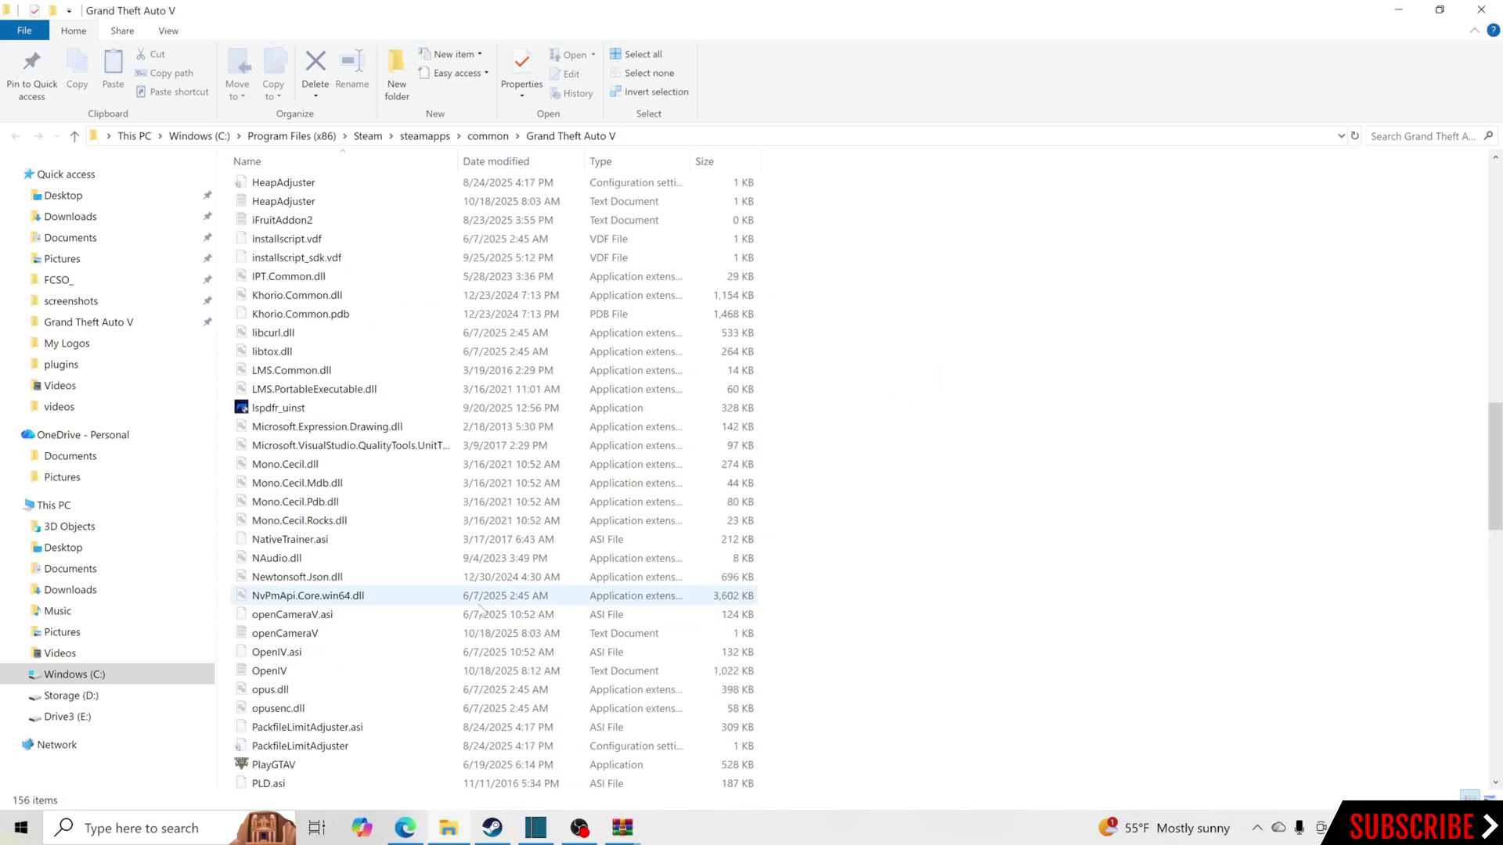
{"action": "scroll", "coordinate": [473, 601], "scroll_direction": "up", "scroll_amount": 10}
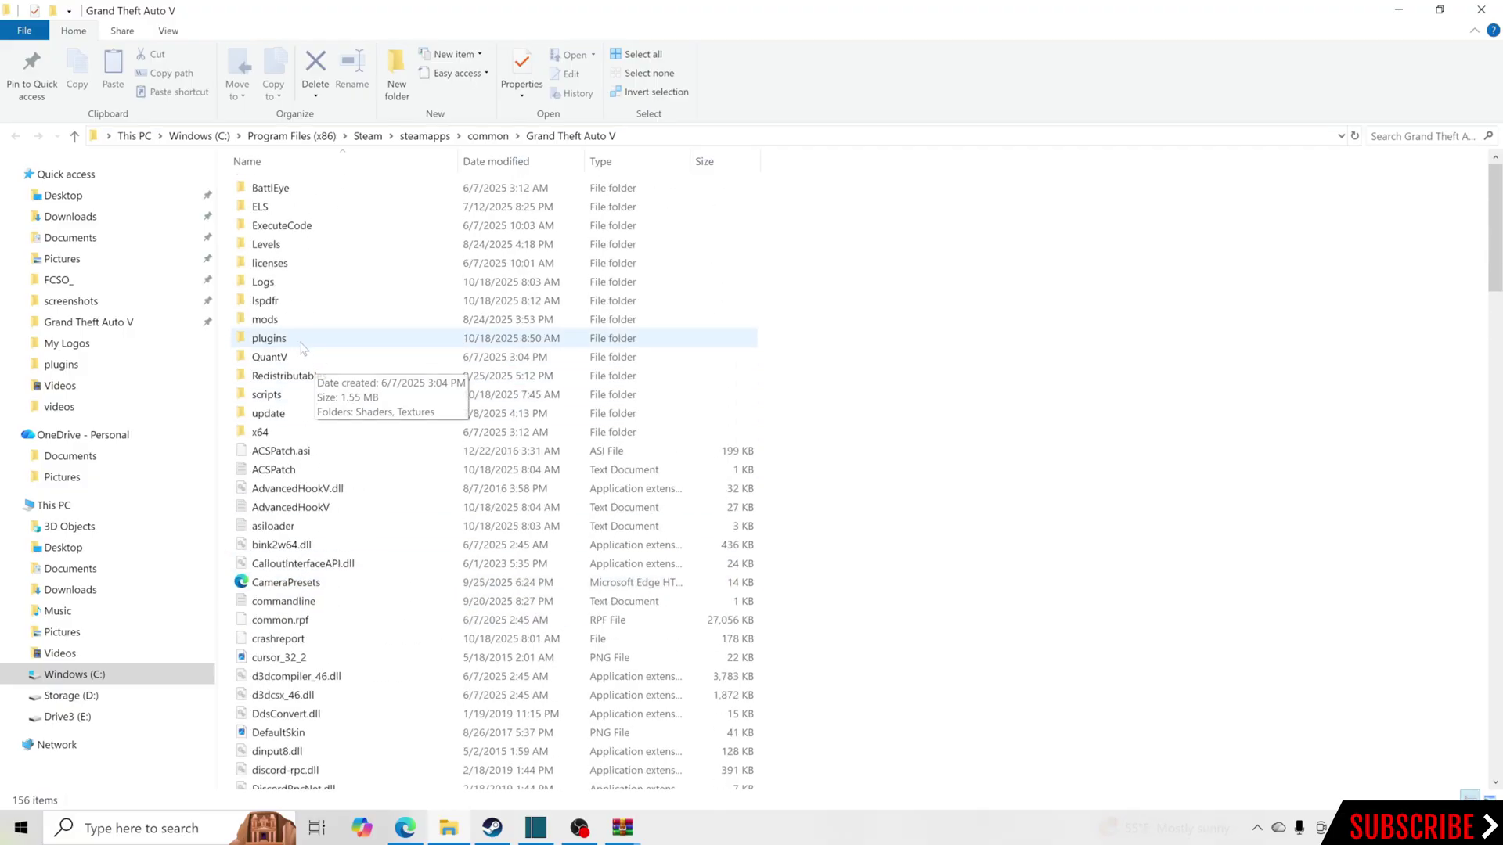
- Enter the game's plugins folder and bring up the context menu for AxonSignal.ini
{"action": "left_click", "coordinate": [325, 344]}
{"action": "double_click", "coordinate": [307, 338]}
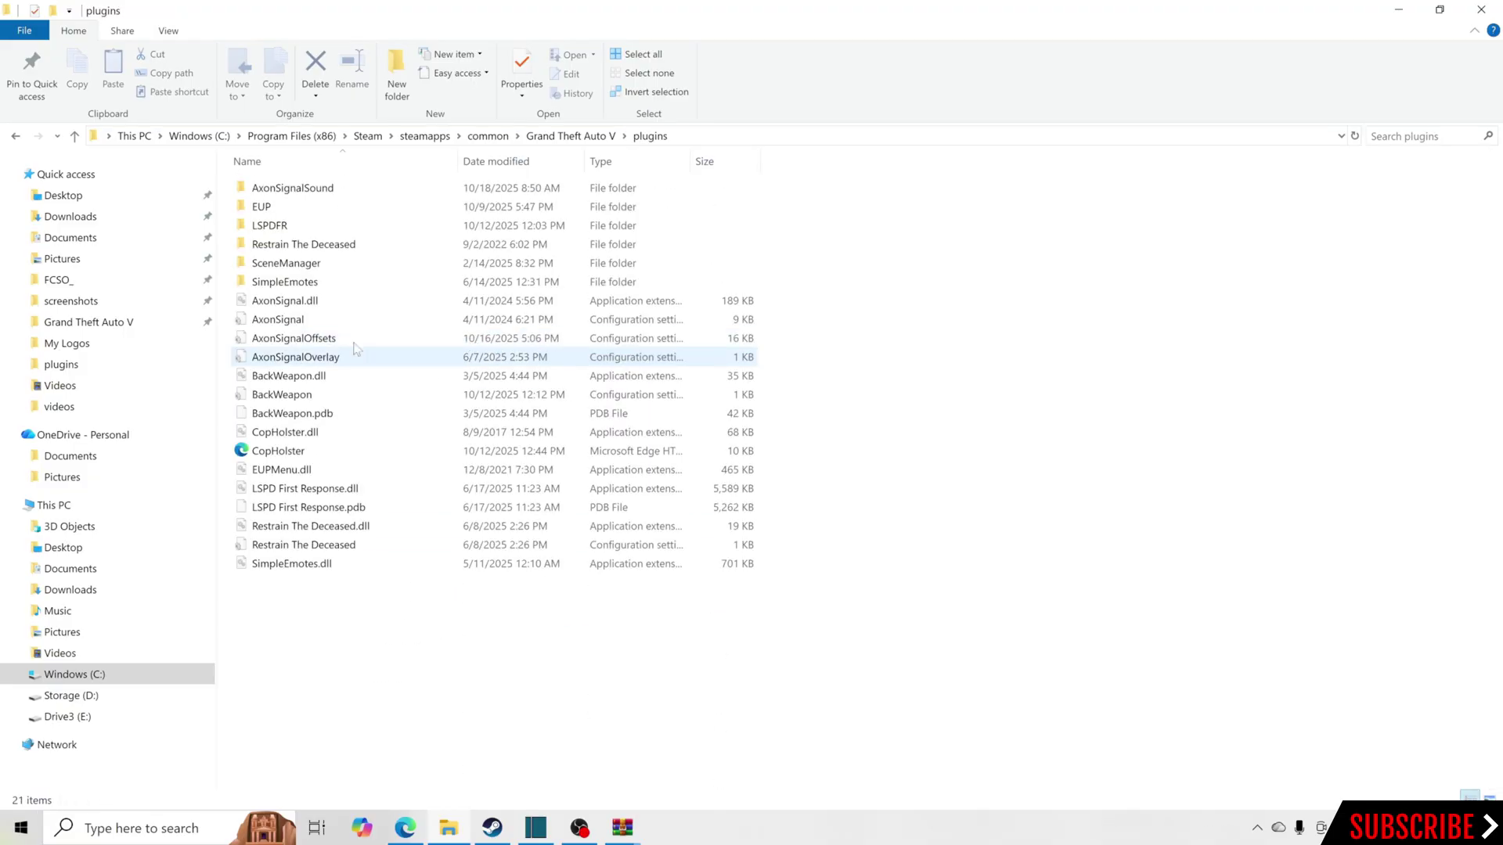
{"action": "left_click", "coordinate": [266, 321]}
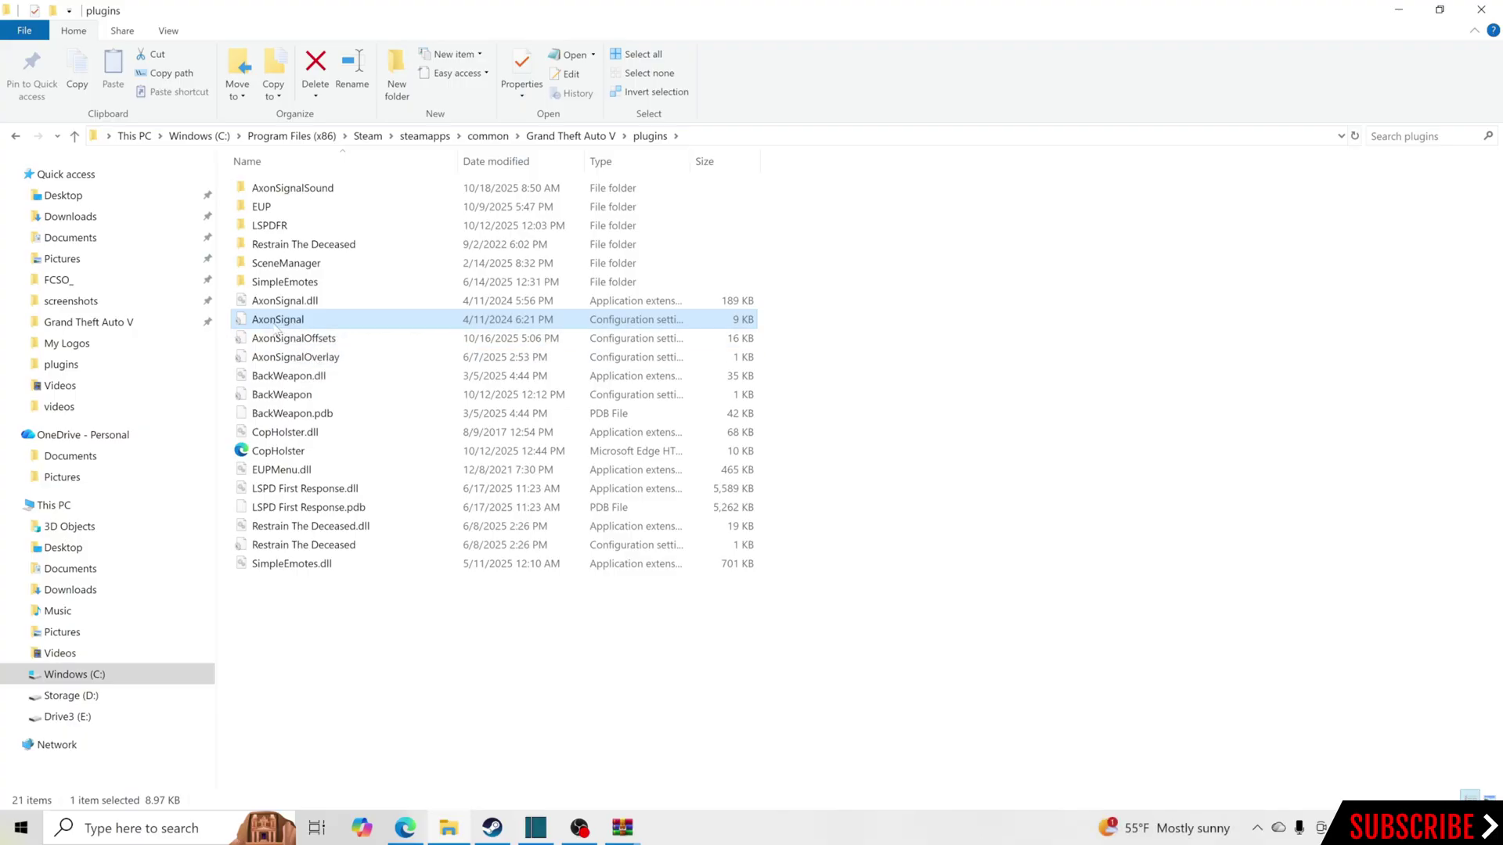
{"action": "right_click", "coordinate": [328, 321]}
- Open AxonSignal.ini in maximized Notepad and place the cursor after EnableDashcamEffect = true
{"action": "left_click", "coordinate": [368, 368]}
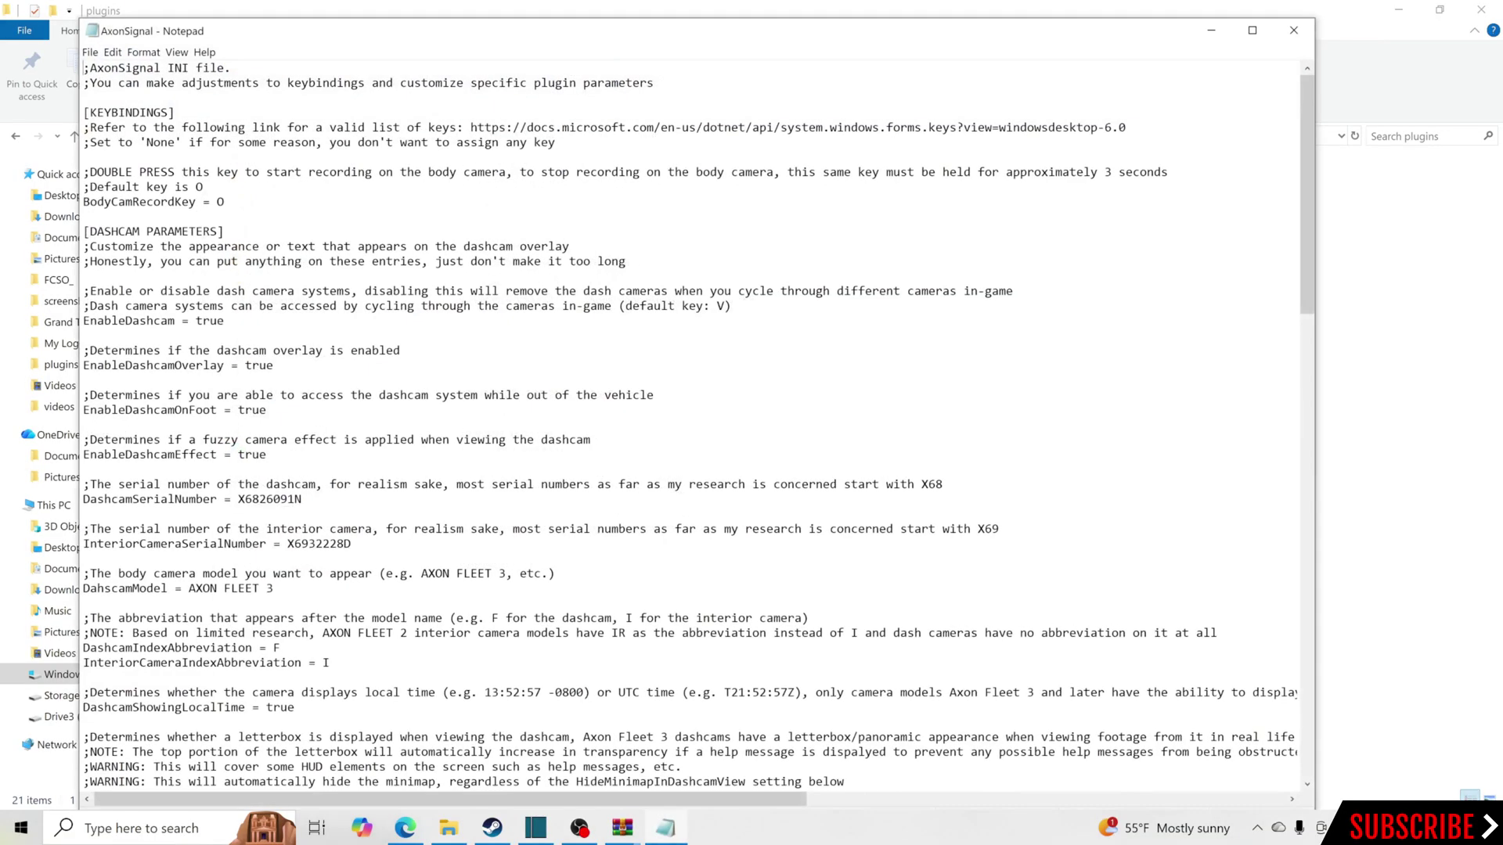
{"action": "left_click", "coordinate": [1253, 30]}
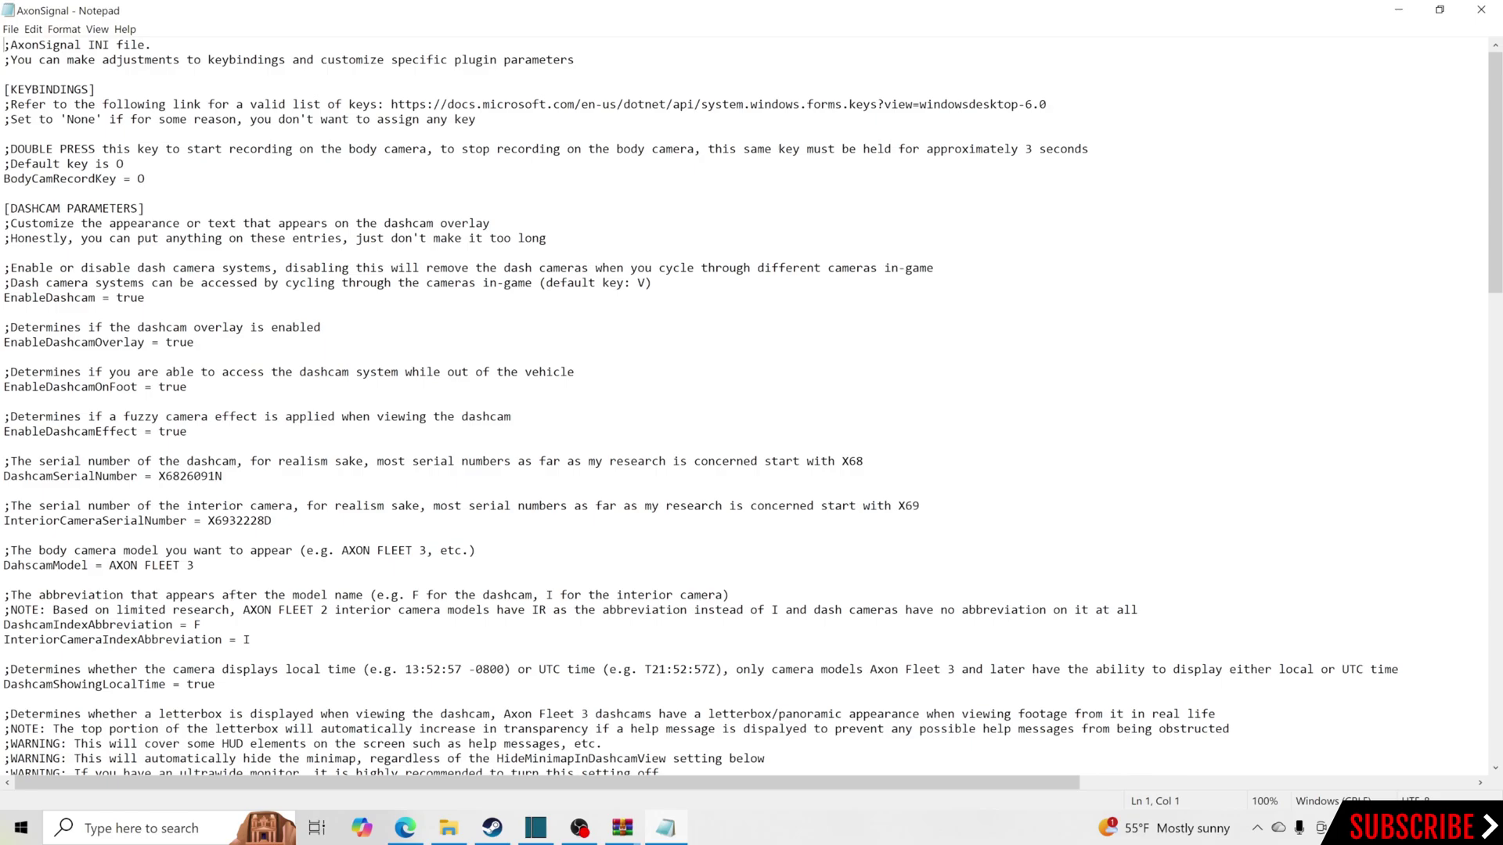
{"action": "left_click_drag", "start_coordinate": [223, 476], "coordinate": [158, 475]}
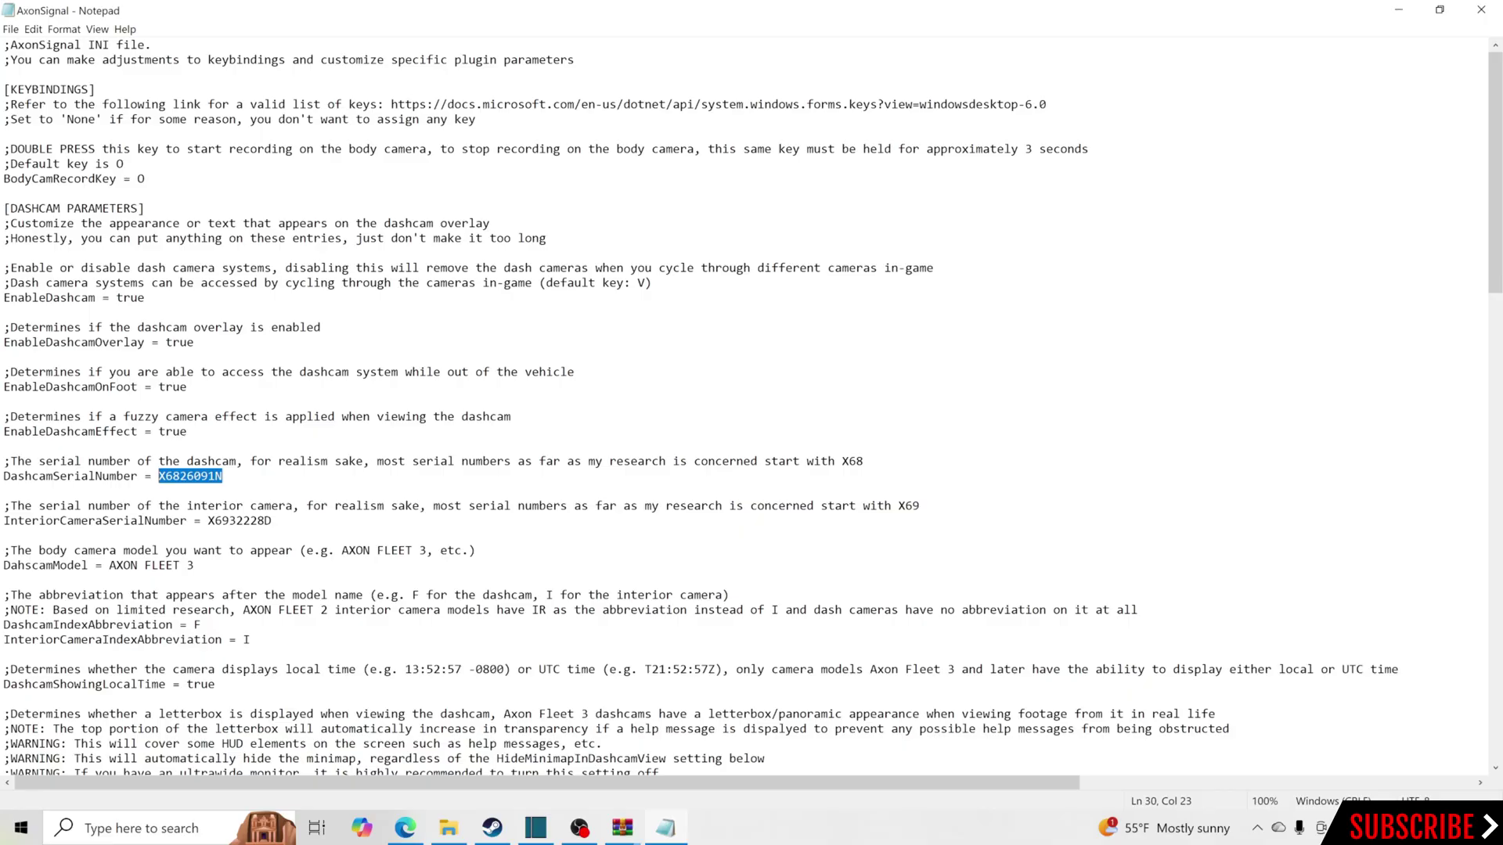
{"action": "left_click_drag", "start_coordinate": [10, 416], "coordinate": [307, 417]}
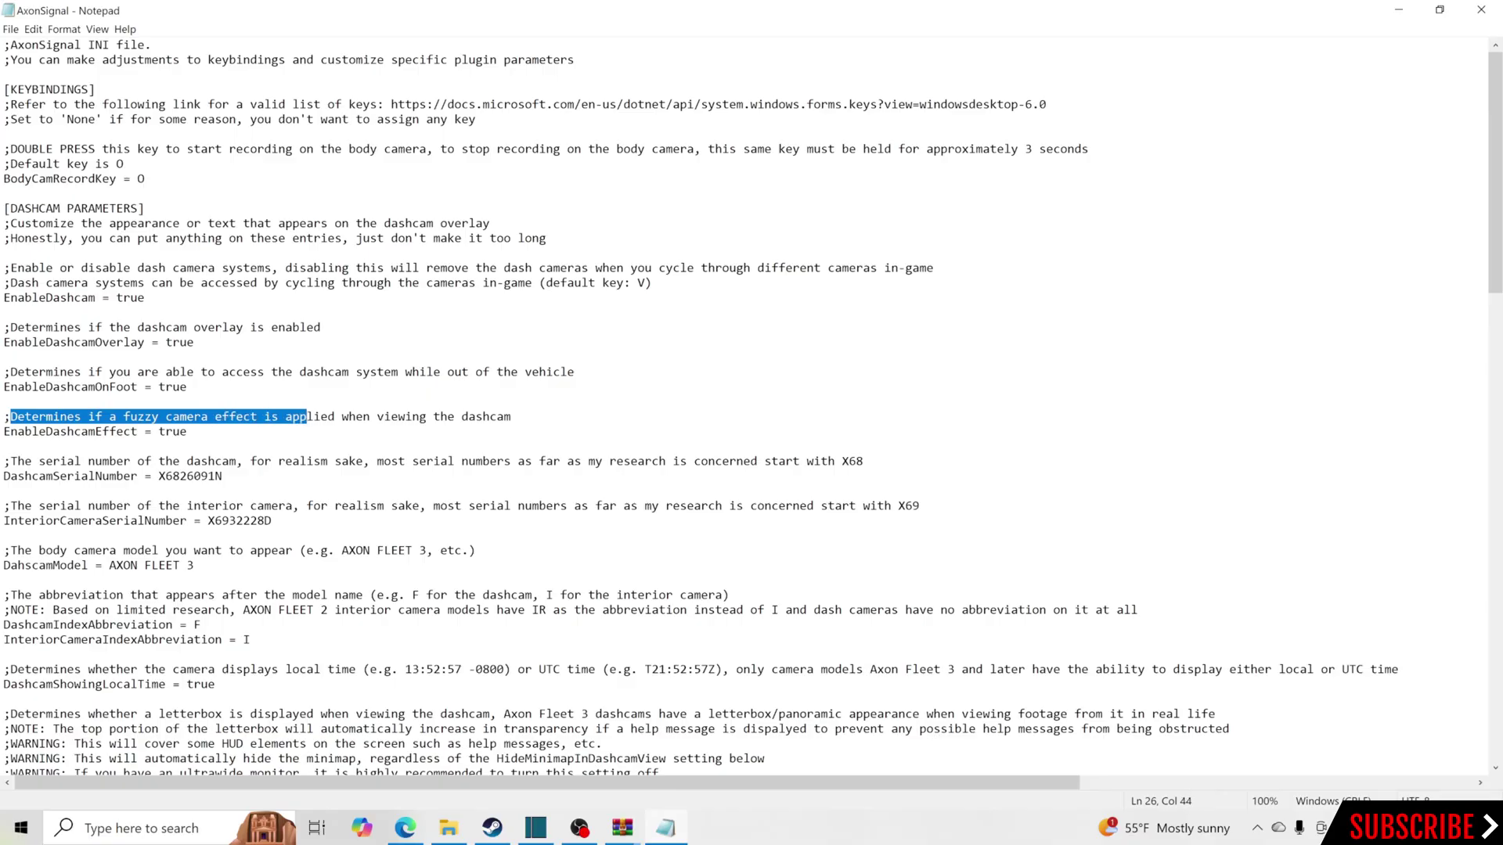
{"action": "left_click", "coordinate": [188, 432]}
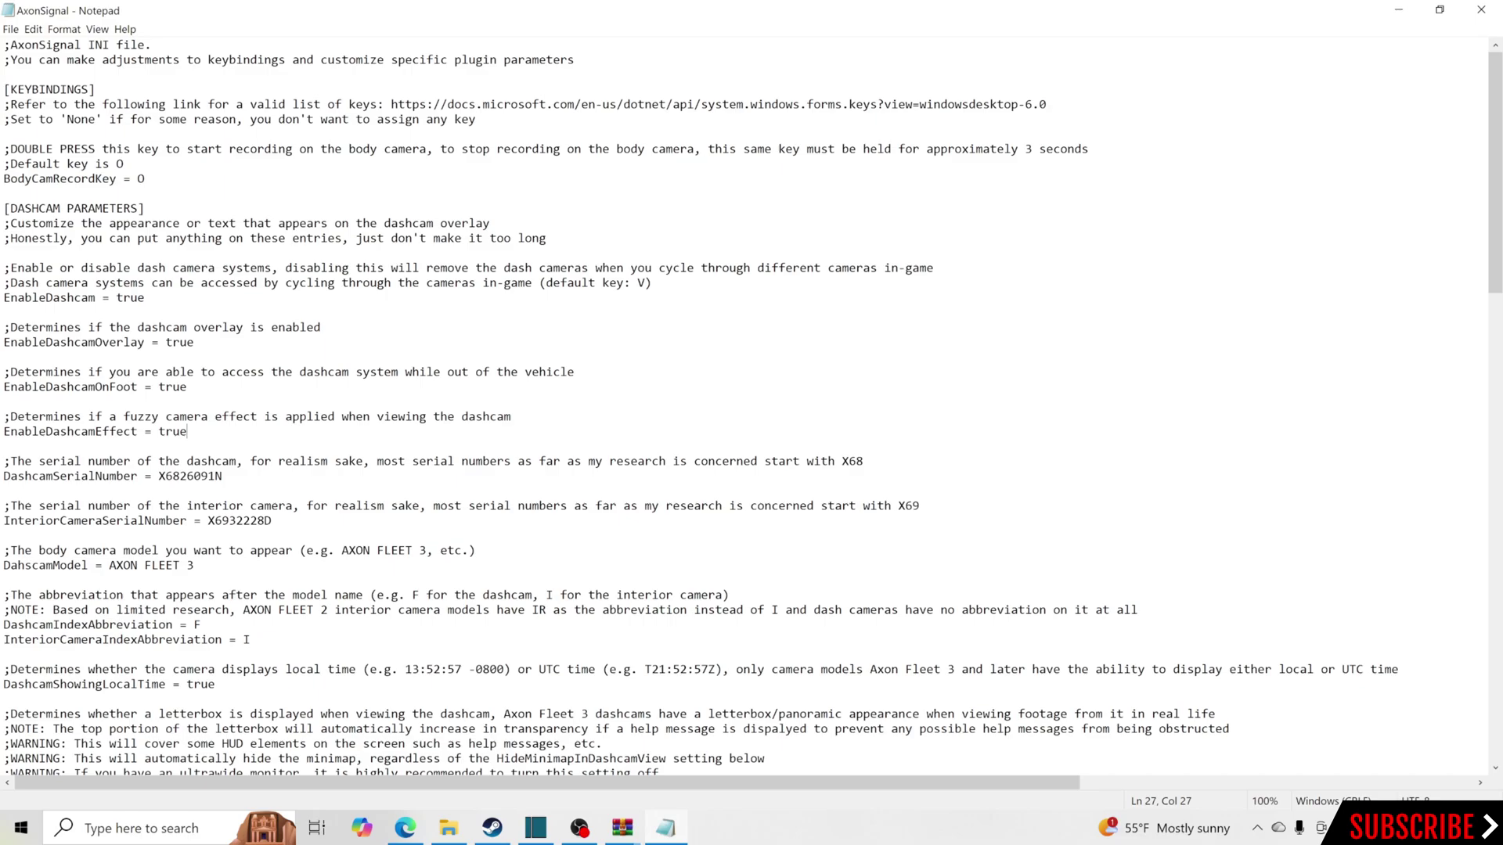
- Change EnableDashcamEffect from true to false in AxonSignal.ini, then save and close Notepad
{"action": "key", "text": "shift+Left"}
{"action": "key", "text": "shift+Left"}
{"action": "key", "text": "shift+Left"}
{"action": "type", "text": "fa"}
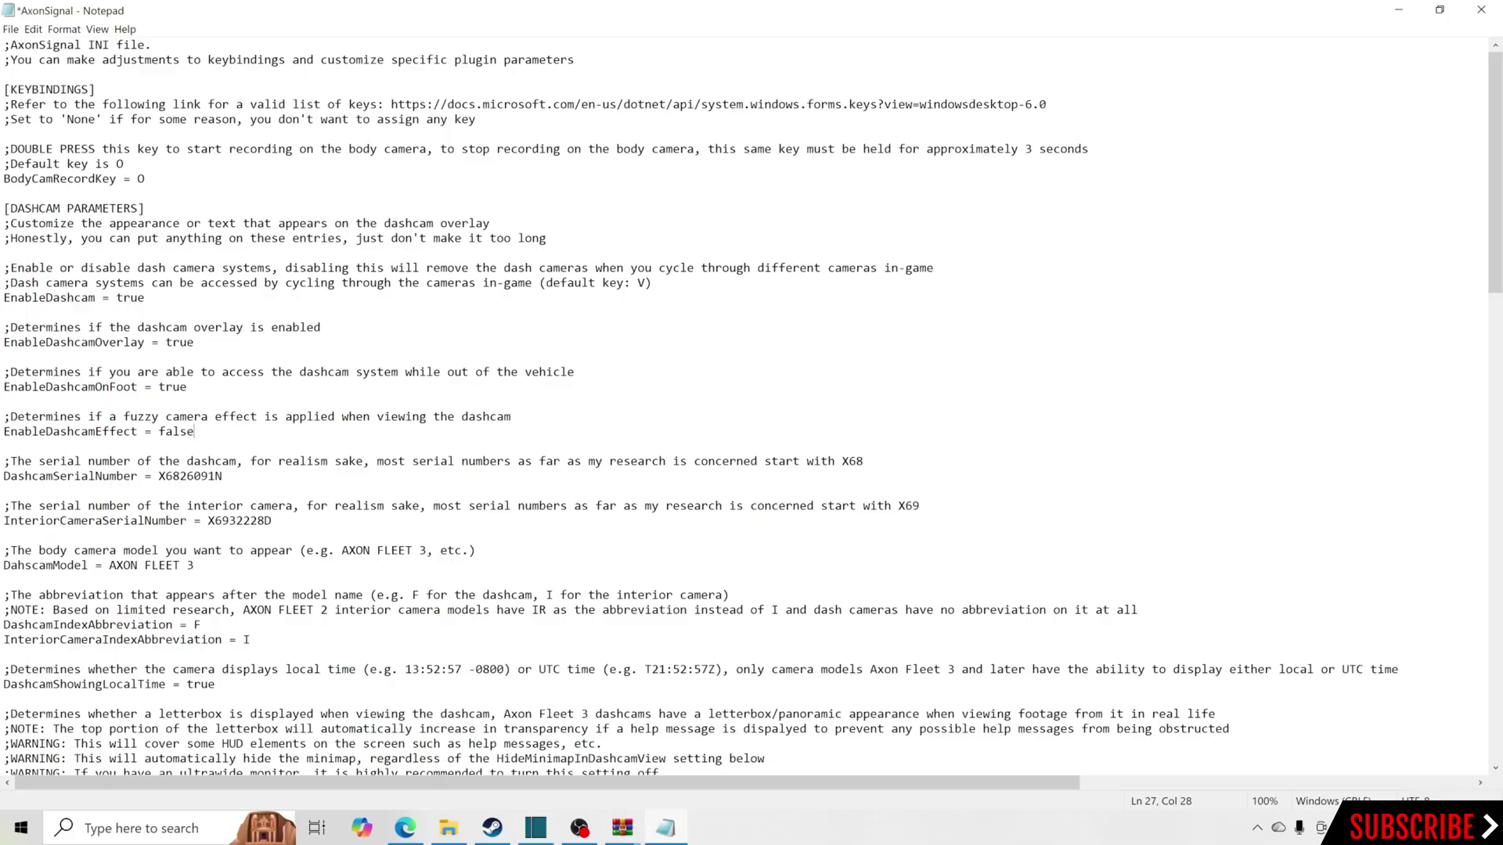
{"action": "key", "text": "alt+f"}
{"action": "key", "text": "Down"}
{"action": "key", "text": "Down"}
{"action": "key", "text": "Down"}
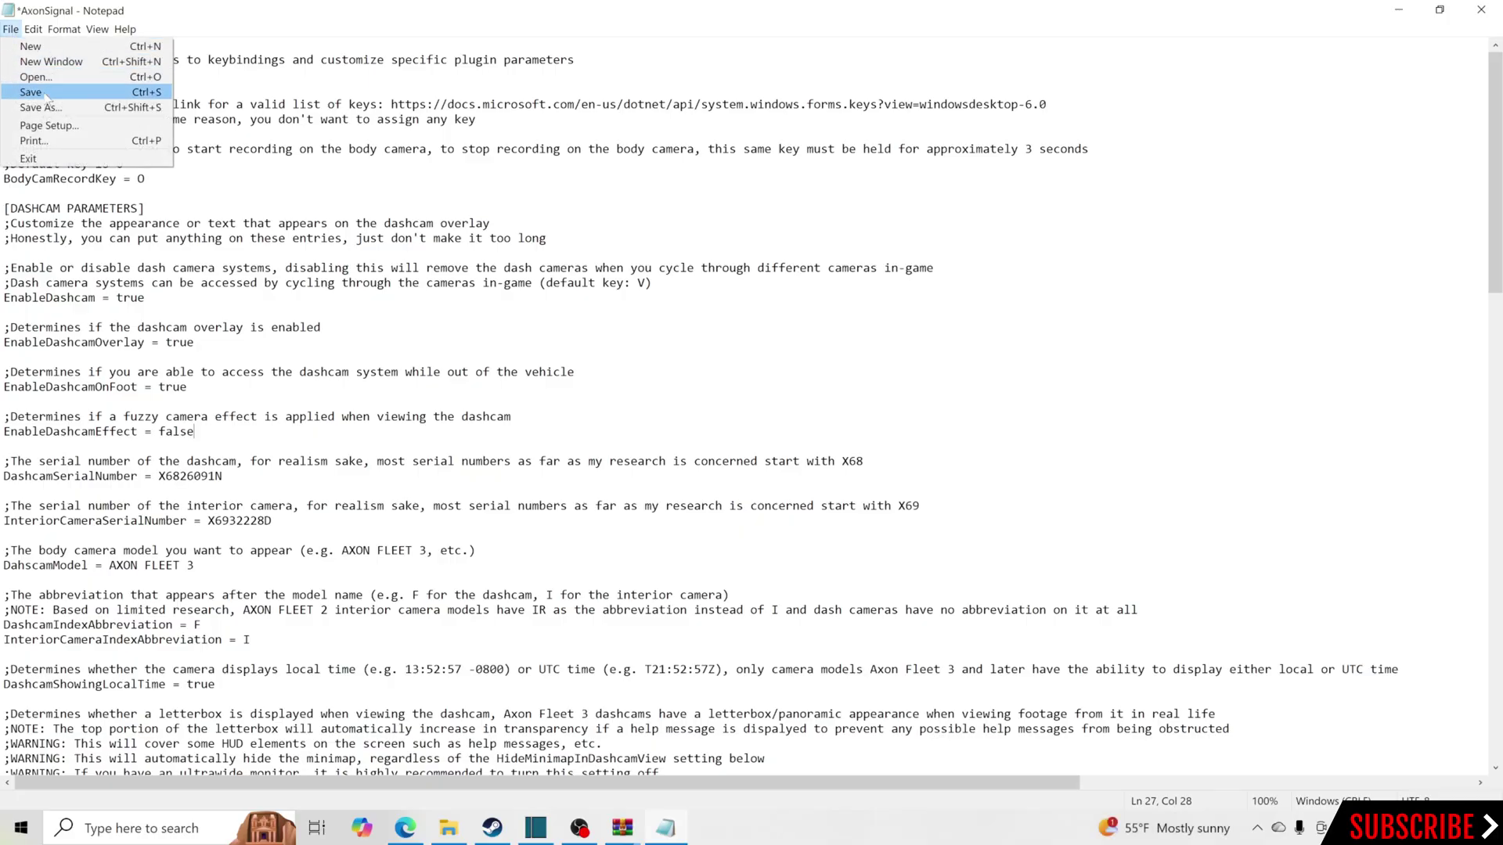
{"action": "key", "text": "Return"}
{"action": "left_click", "coordinate": [1481, 9]}
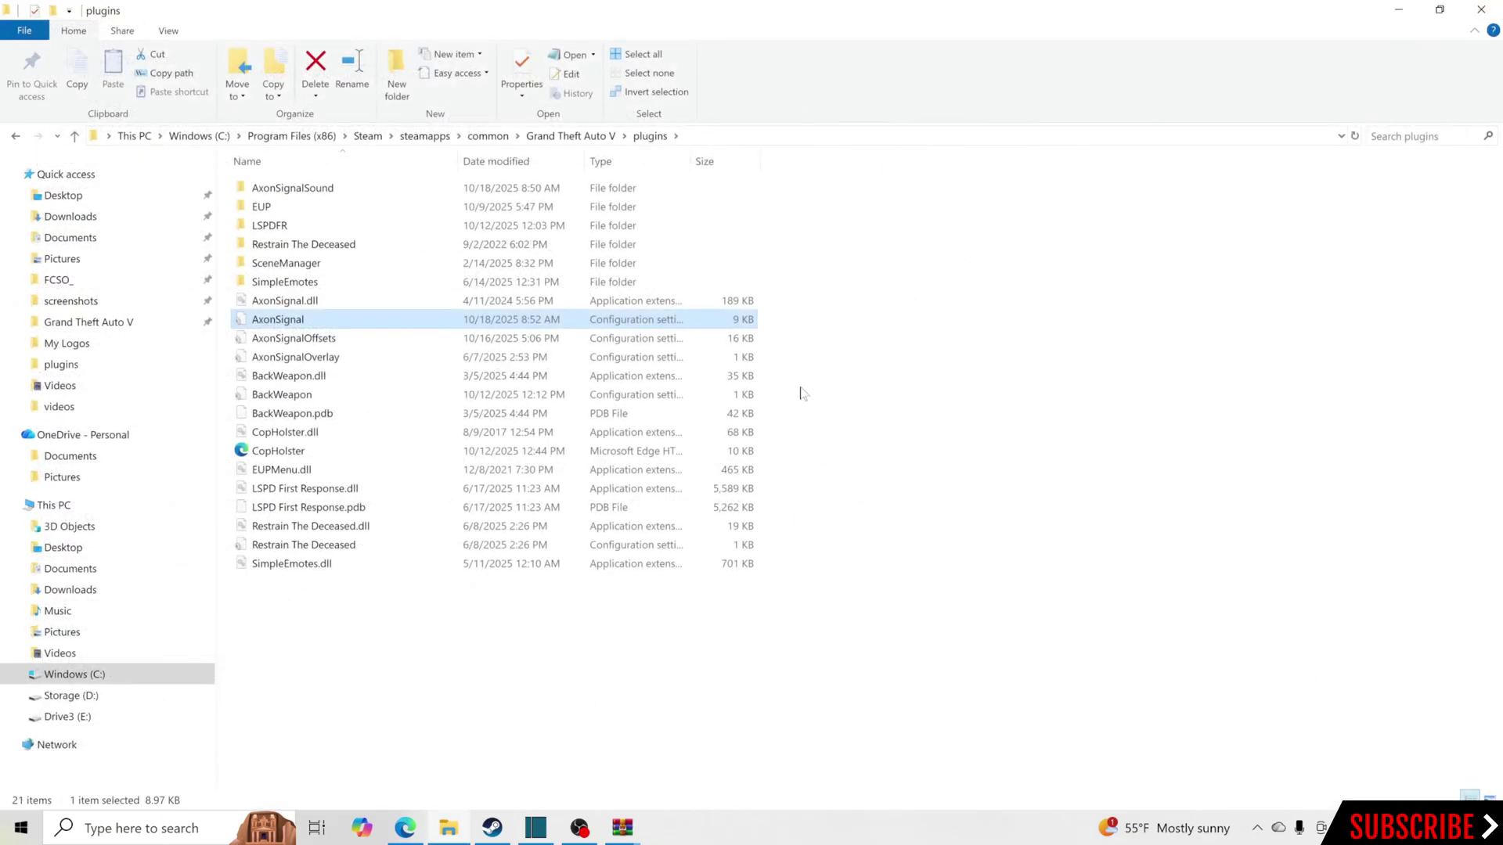
- Clear the file selection in the plugins folder before launching Grand Theft Auto V
{"action": "left_click", "coordinate": [887, 530]}
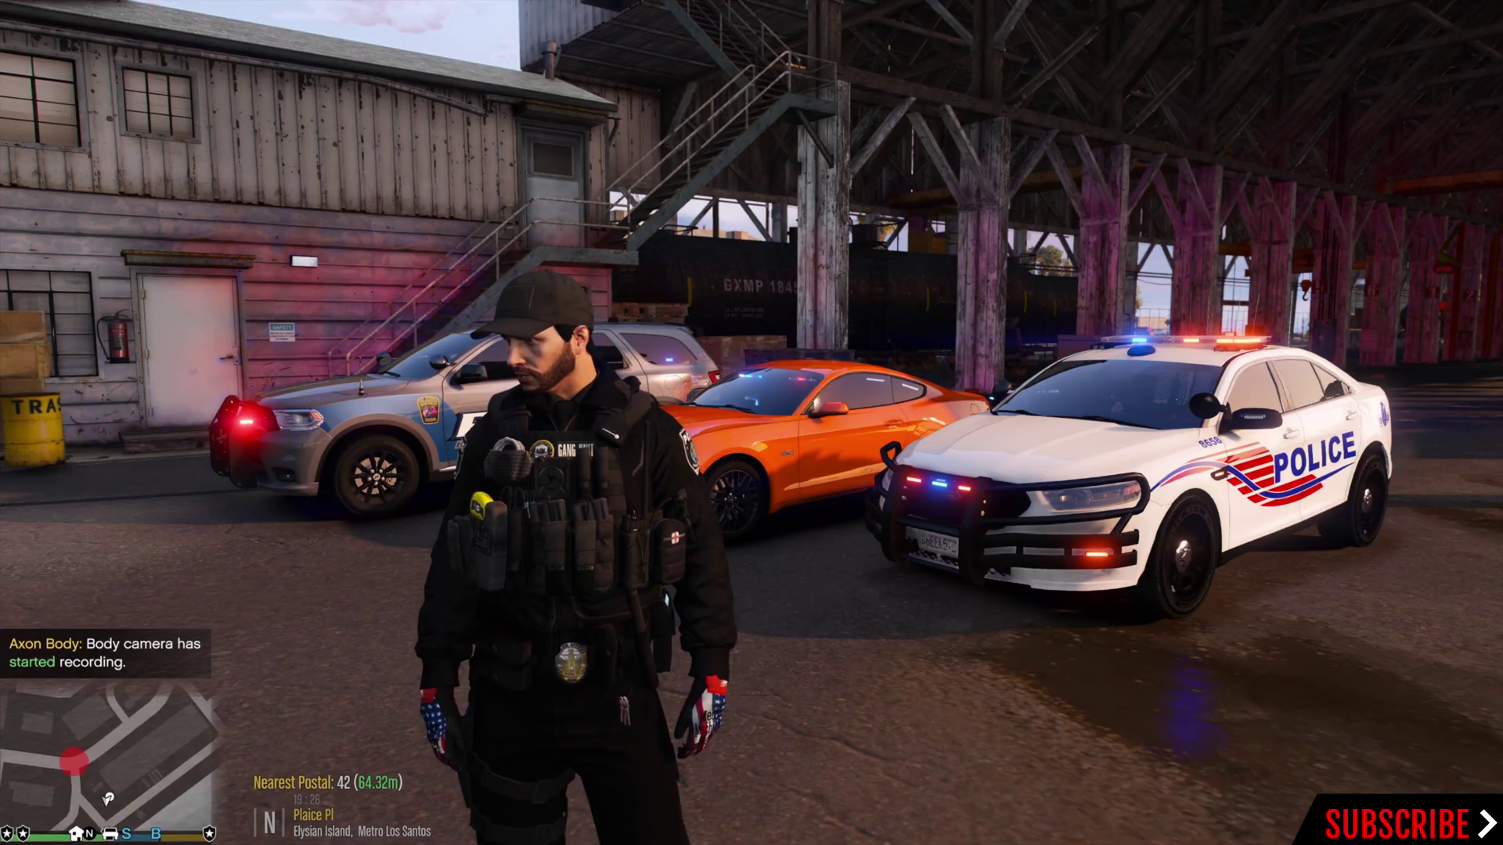
- Stop the Axon body camera recording, close the Ultimate Backup menu, and draw the pistol
{"action": "key", "text": "b"}
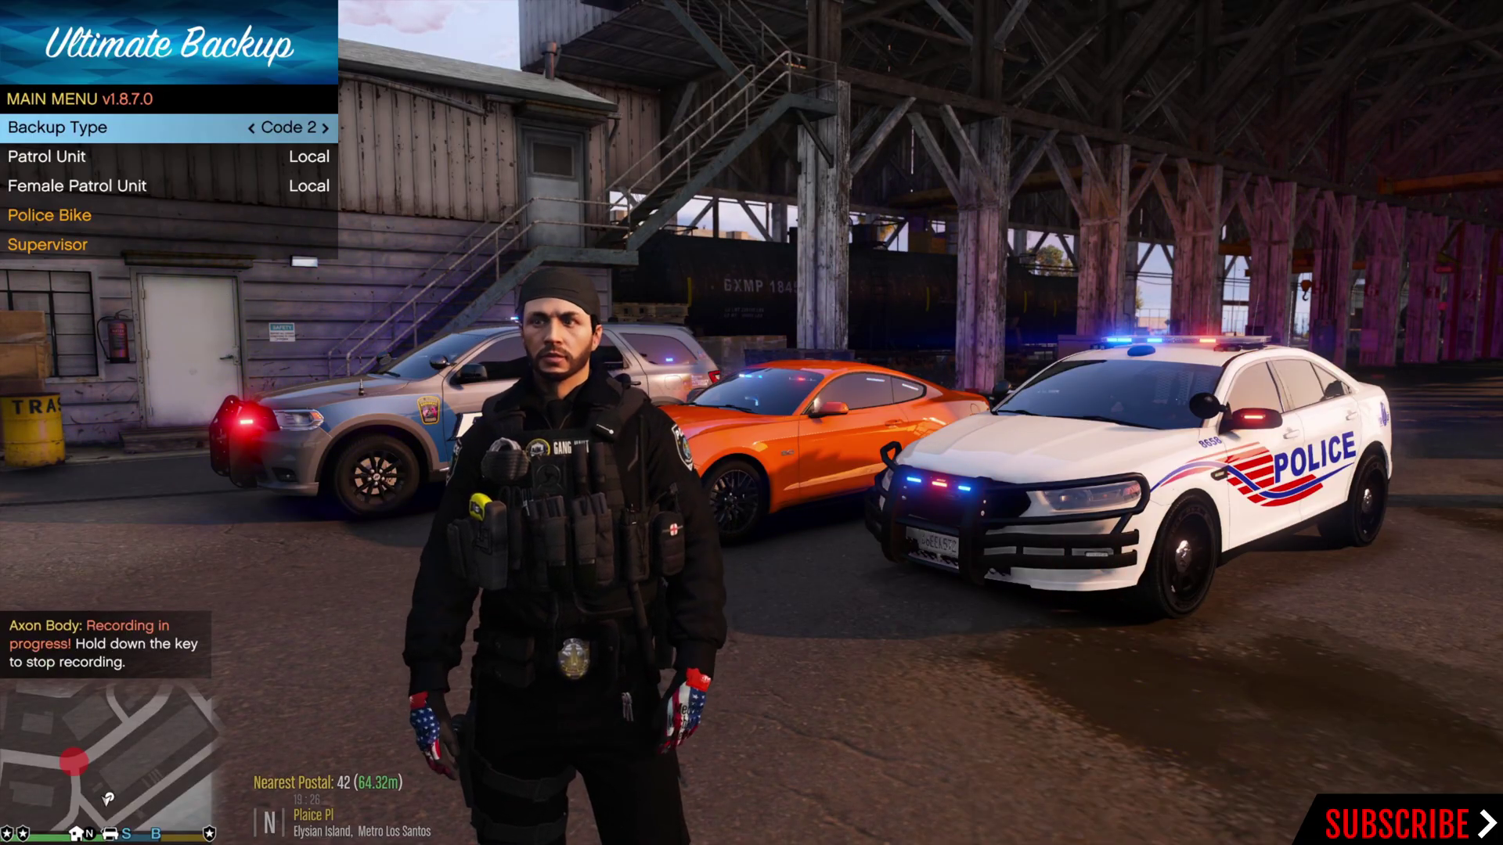
{"action": "key", "text": "u"}
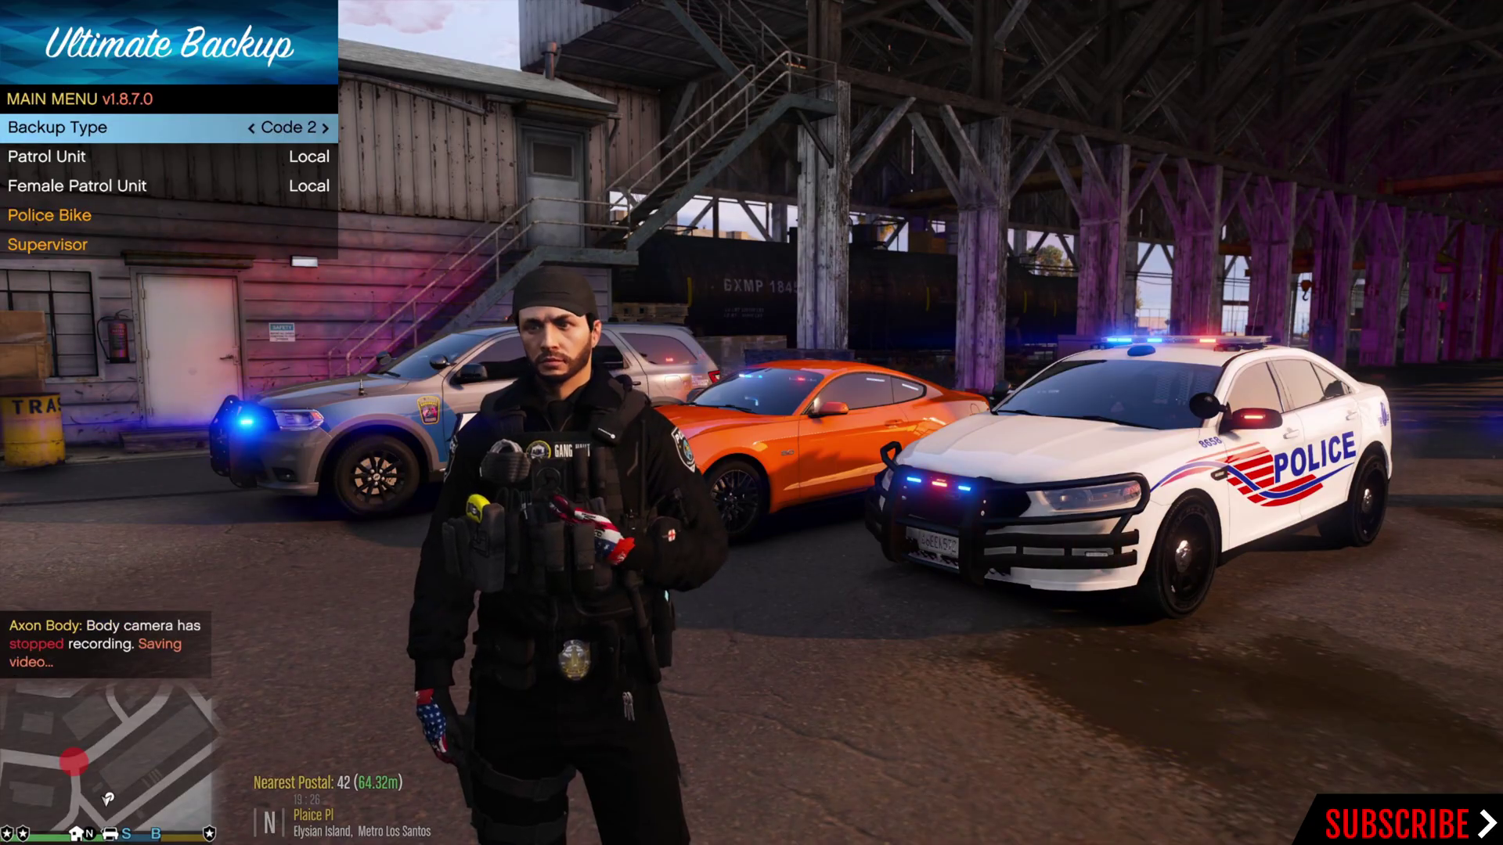
{"action": "key", "text": "BackSpace"}
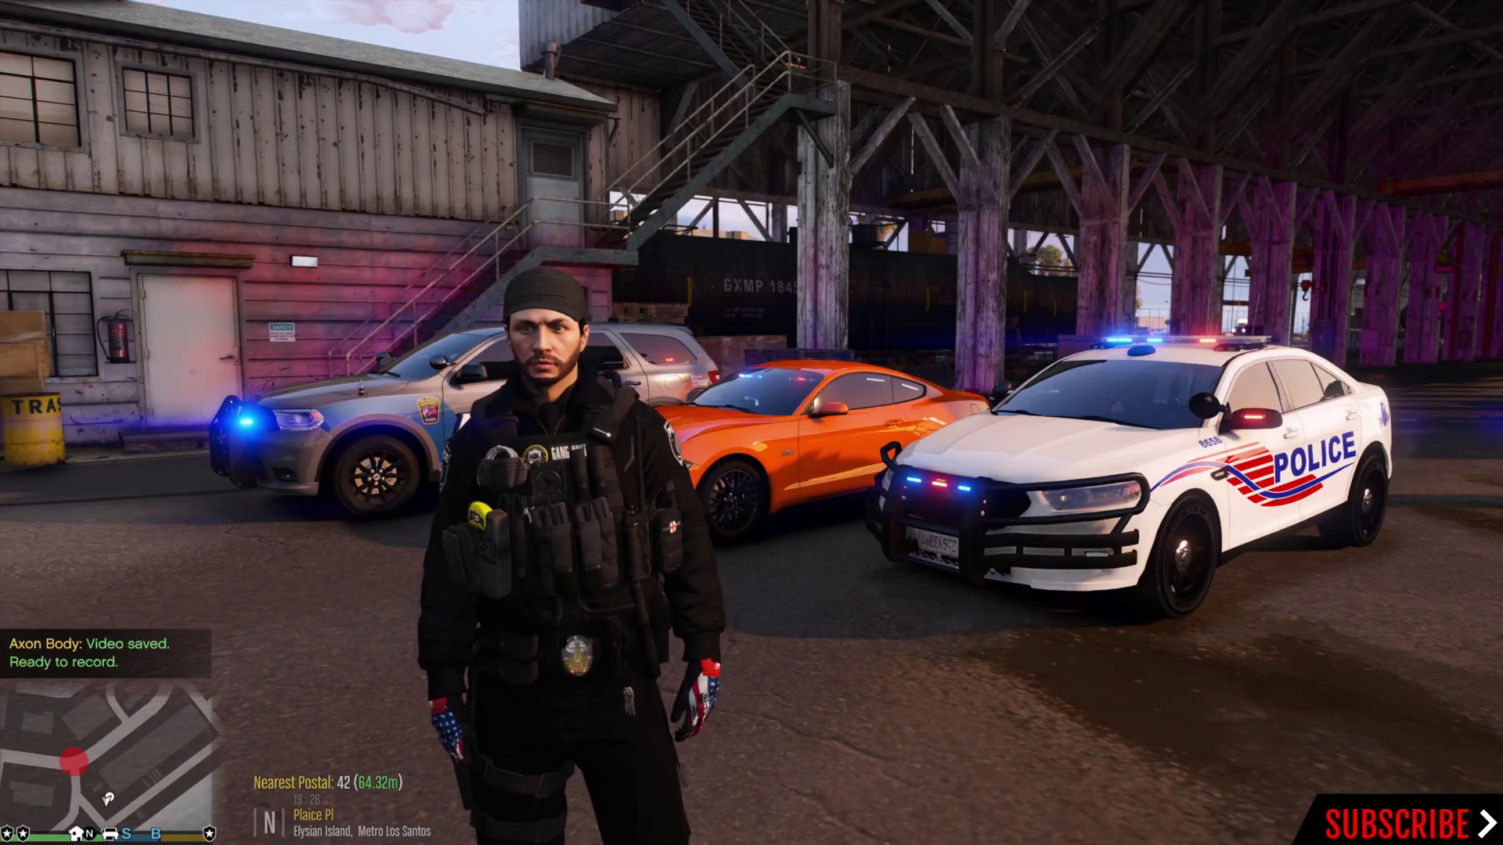
{"action": "mouse_move", "coordinate": [751, 423]}
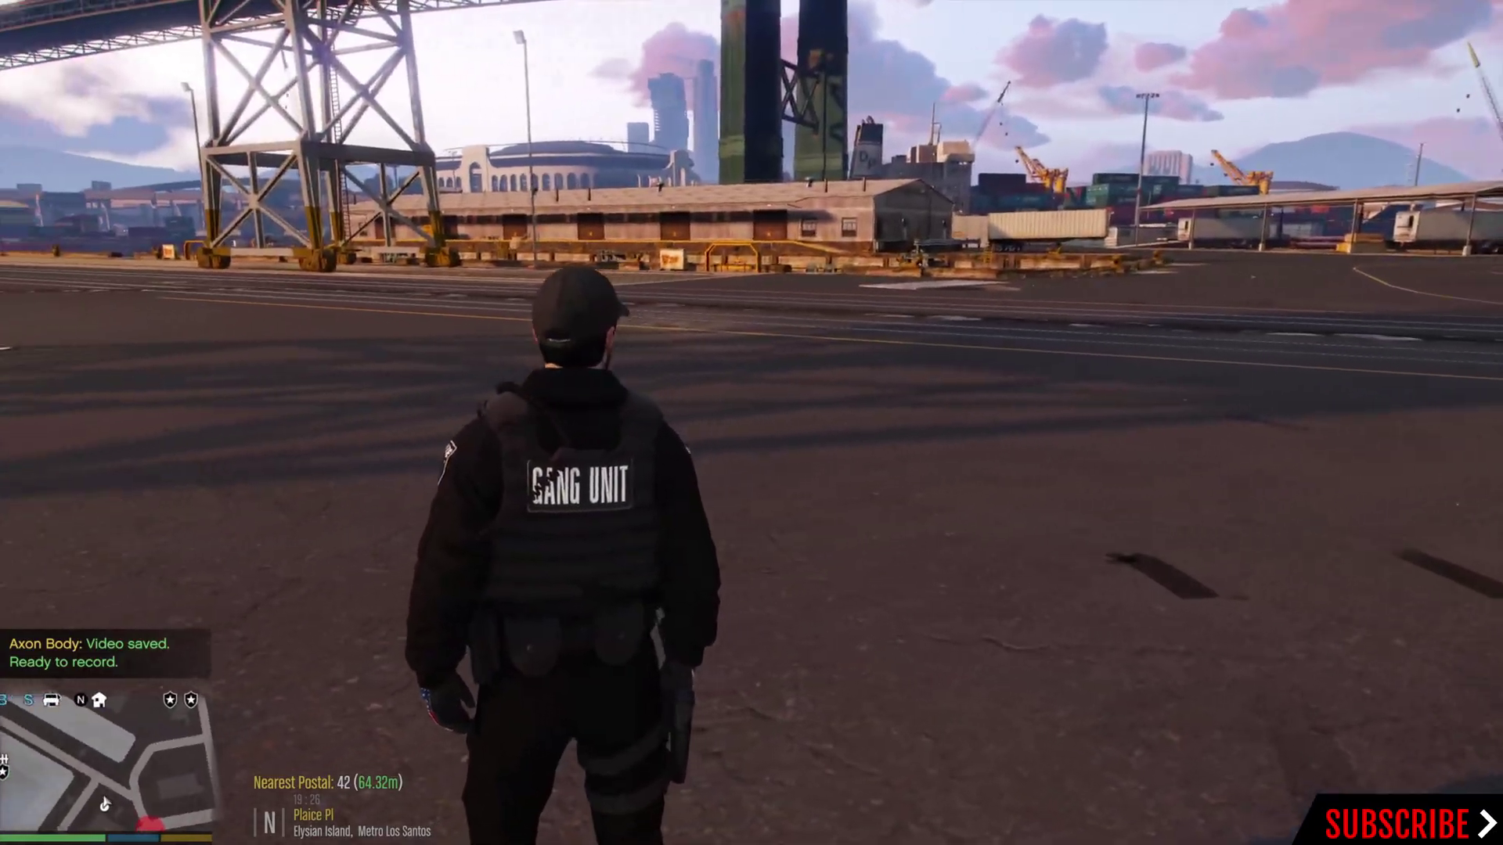
{"action": "key", "text": "Tab"}
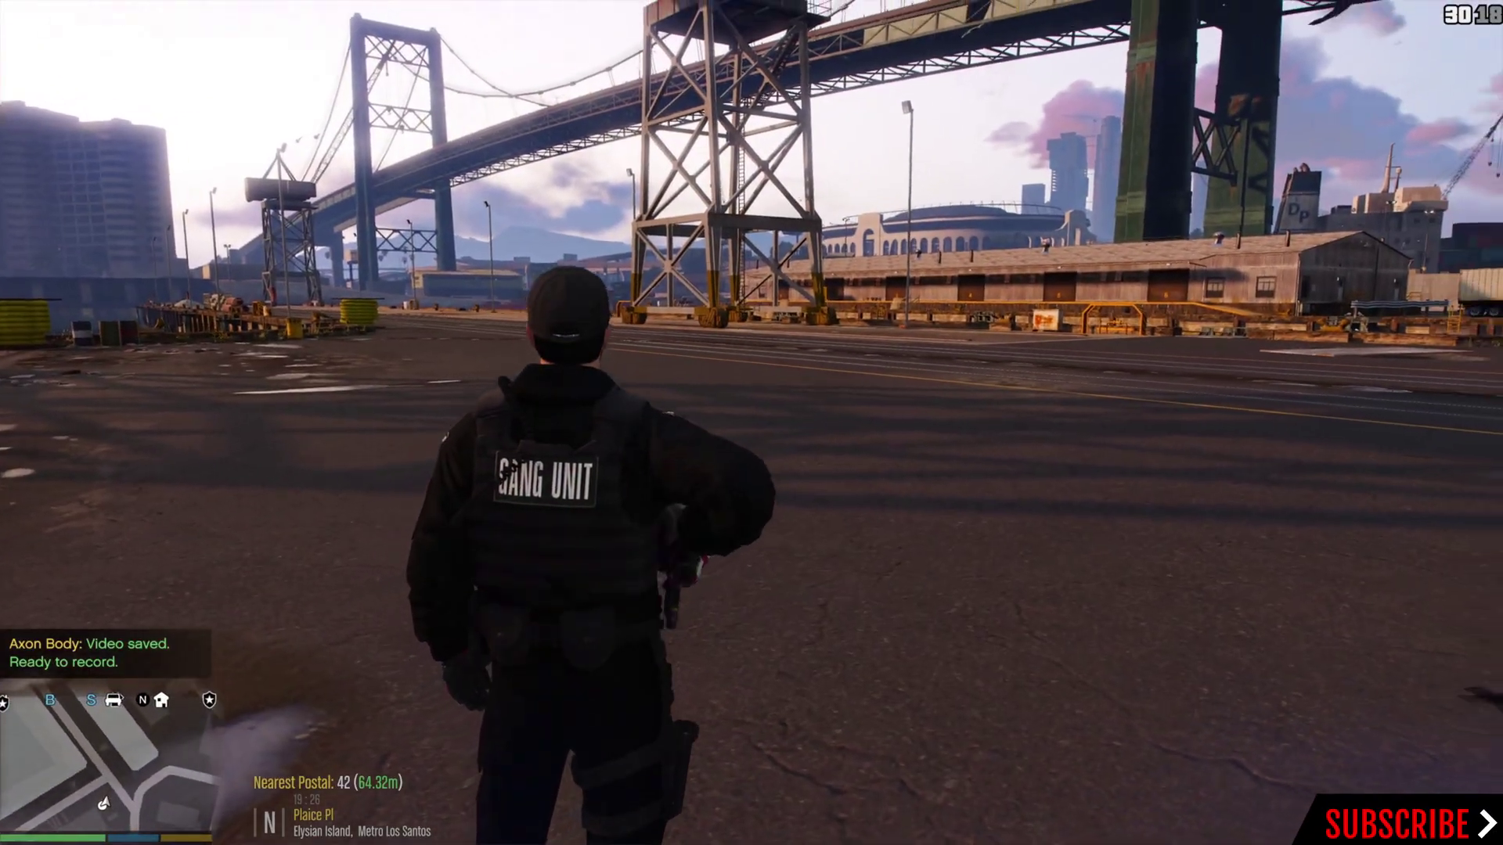